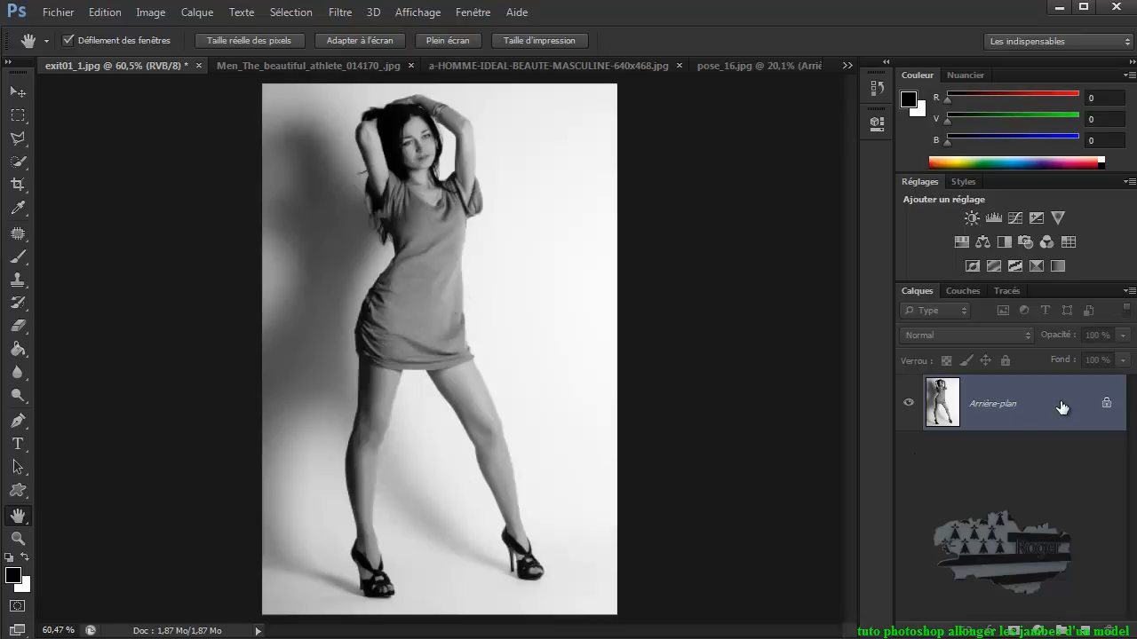
# Duplicate the Arrière-plan layer and hide the original.
pyautogui.moveTo(1058, 407); pyautogui.dragTo(1085, 630)
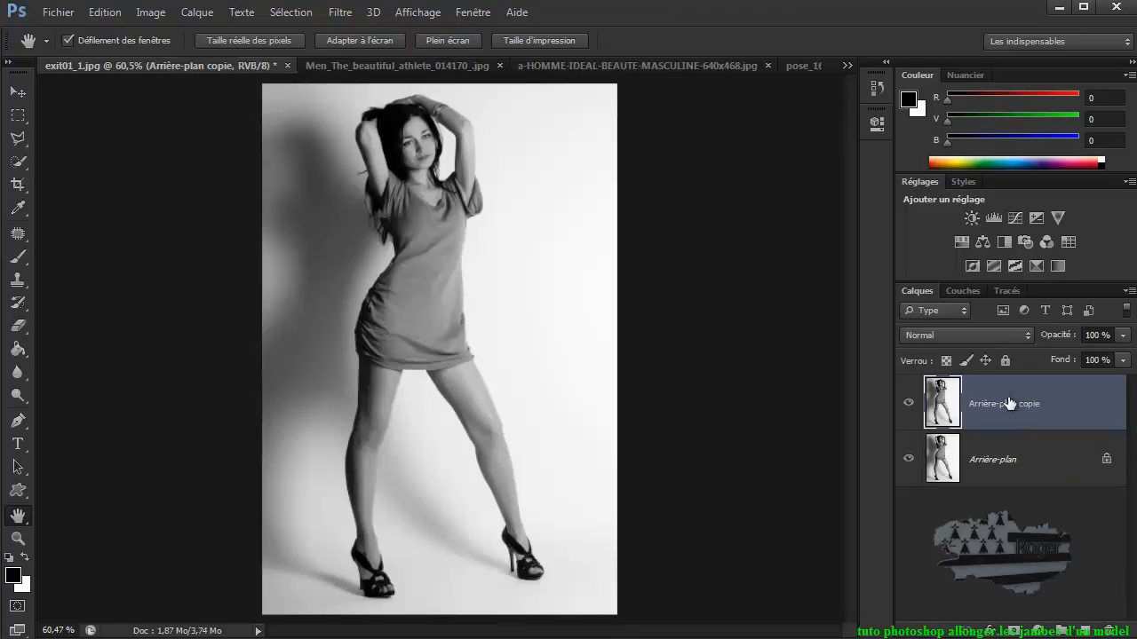
pyautogui.click(908, 459)
# Extend the canvas height by 5 cm relative to its current size, keeping the centre anchor.
pyautogui.scroll(-1, 645, 416)
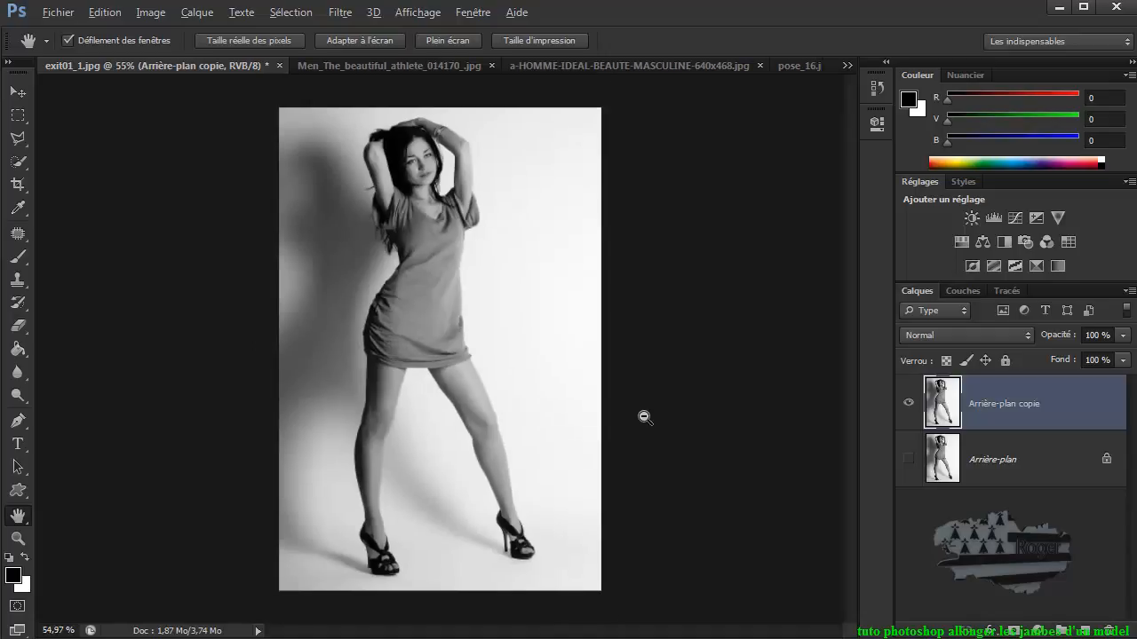
pyautogui.scroll(-1, 645, 416)
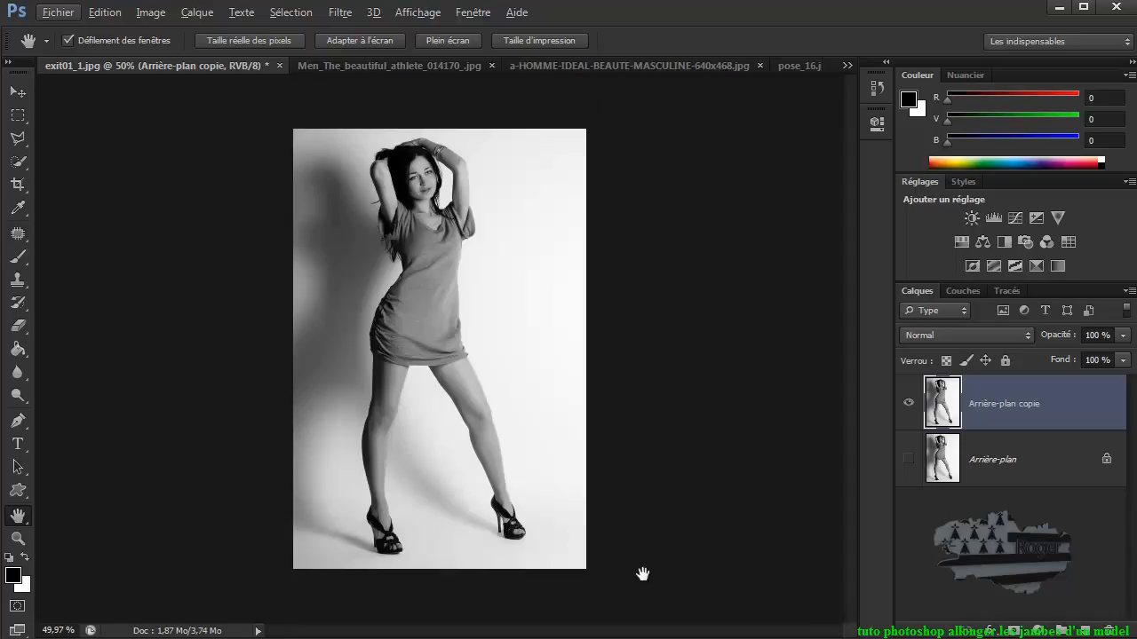
pyautogui.click(150, 13)
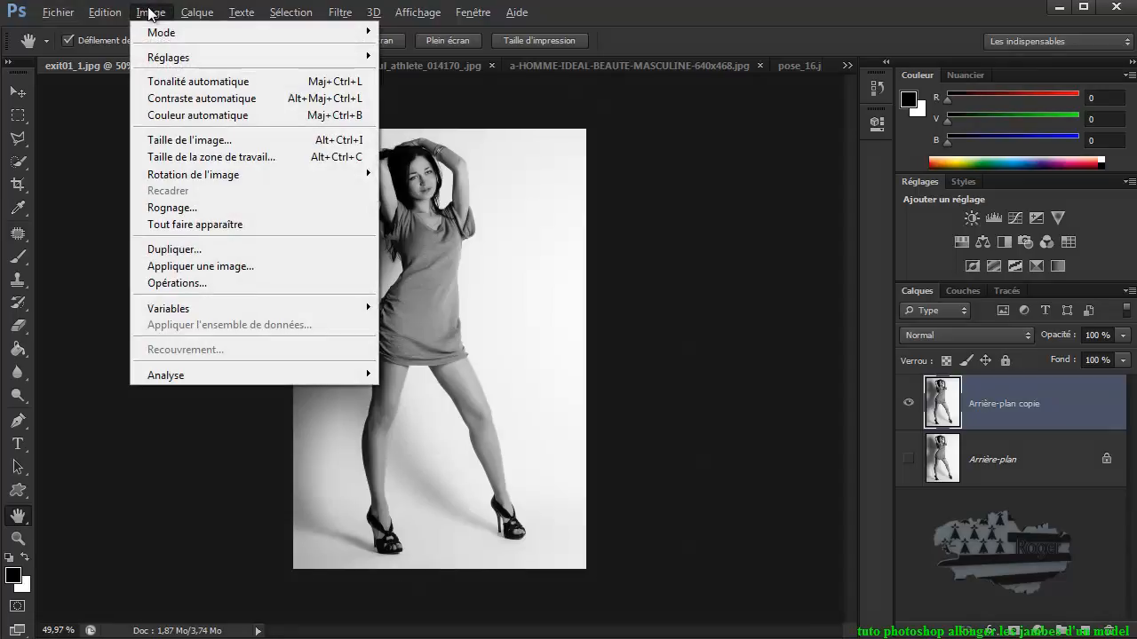
pyautogui.click(172, 160)
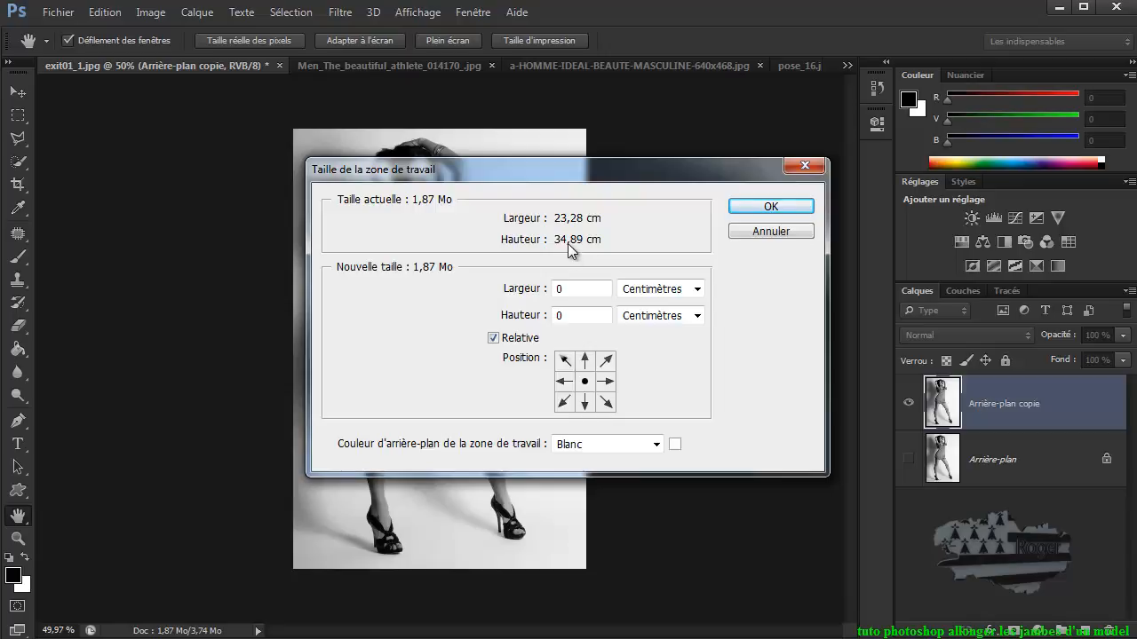
pyautogui.click(569, 315)
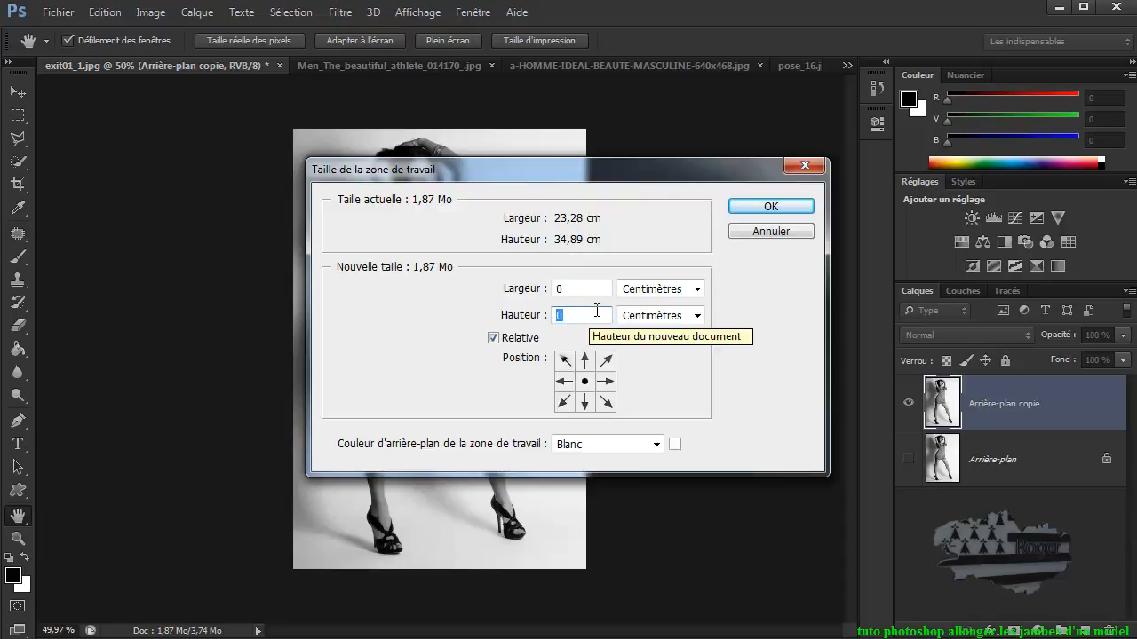
pyautogui.write('5')
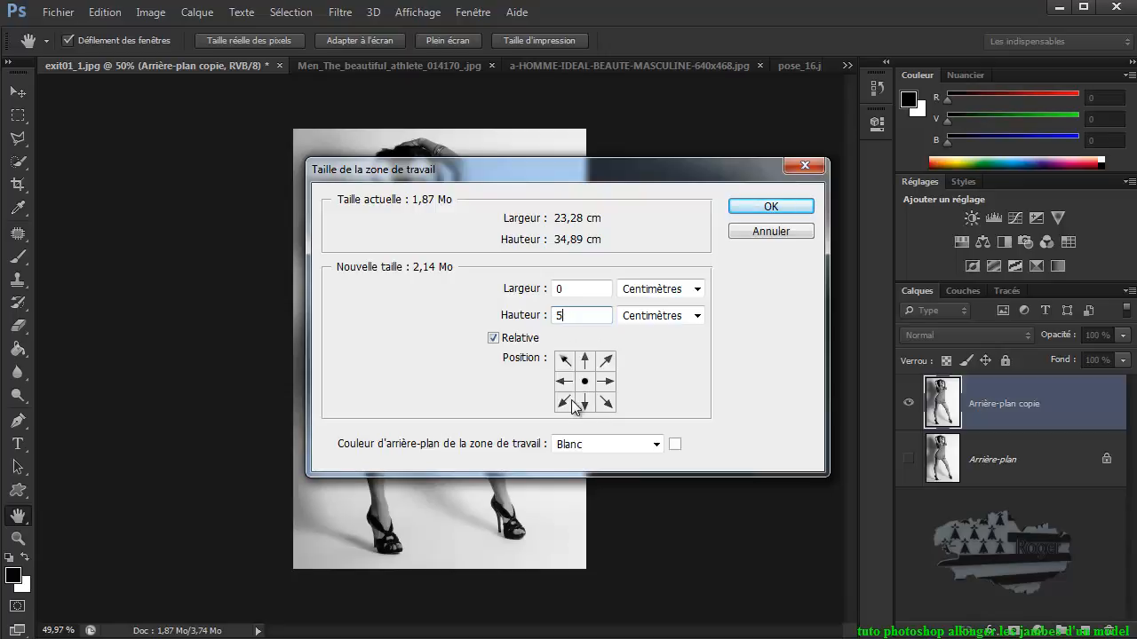
pyautogui.click(775, 204)
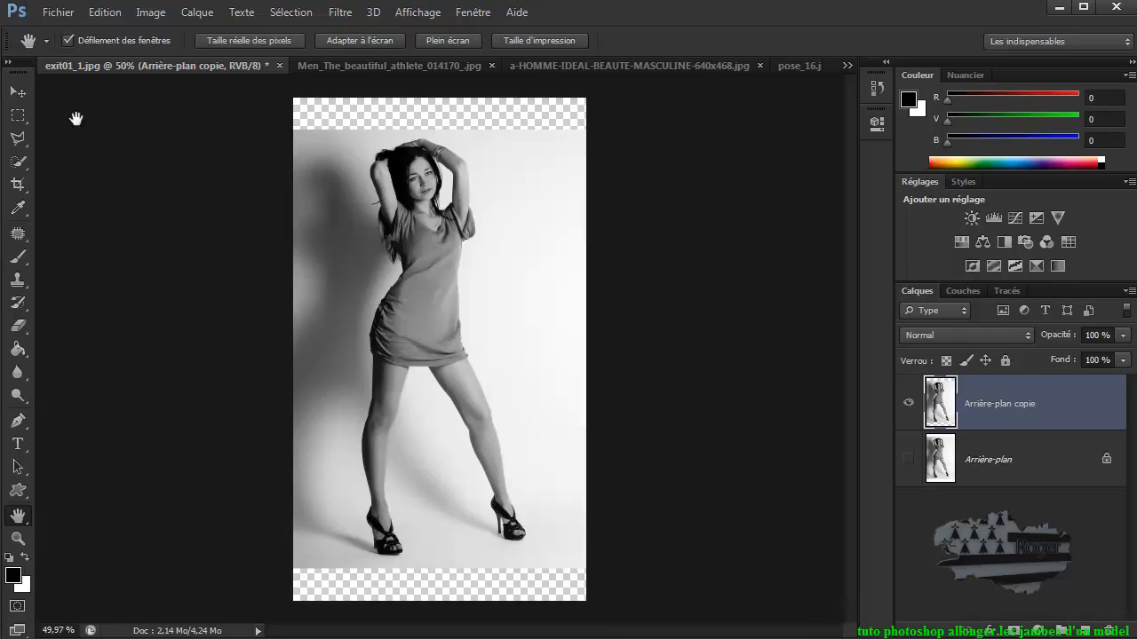
pyautogui.click(18, 93)
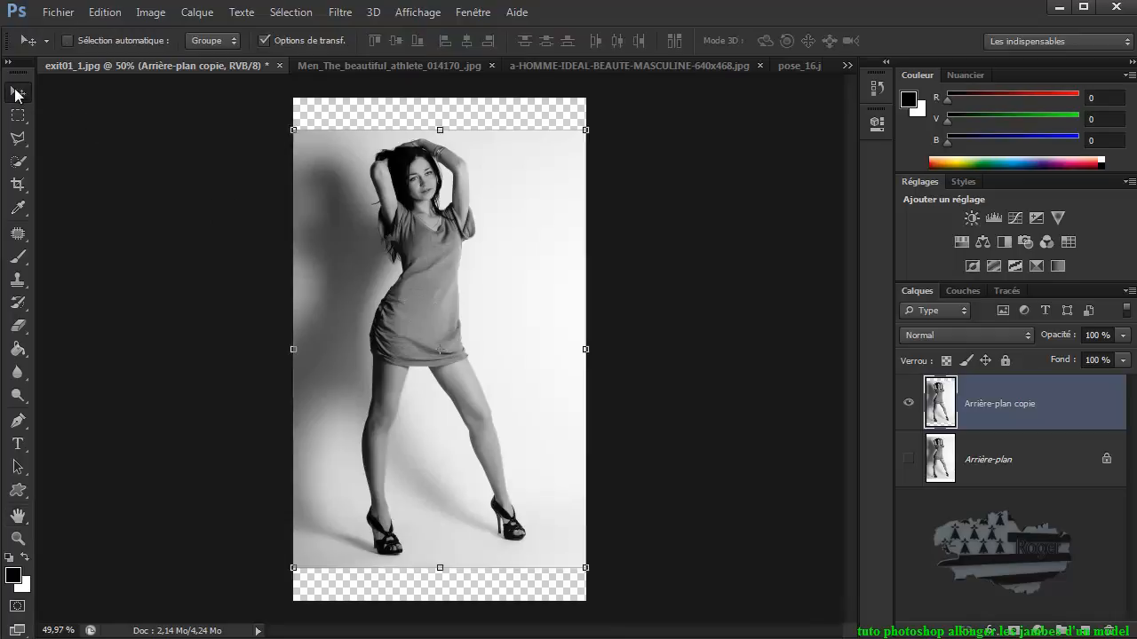
pyautogui.click(441, 130)
pyautogui.moveTo(440, 130); pyautogui.dragTo(440, 104)
pyautogui.moveTo(441, 564); pyautogui.dragTo(439, 579)
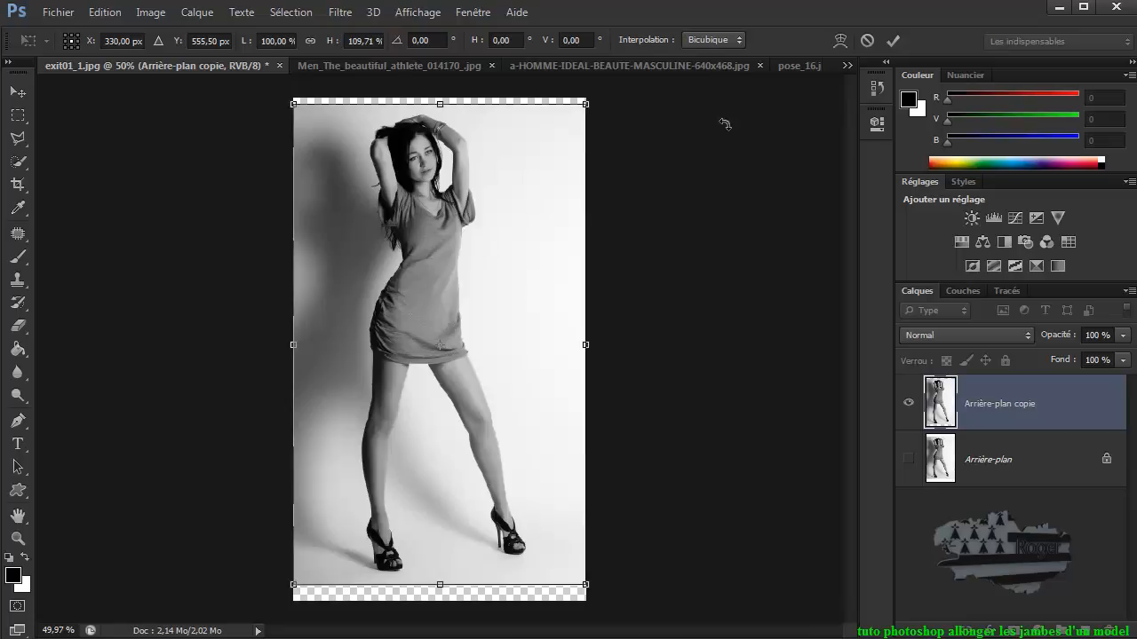
pyautogui.click(868, 41)
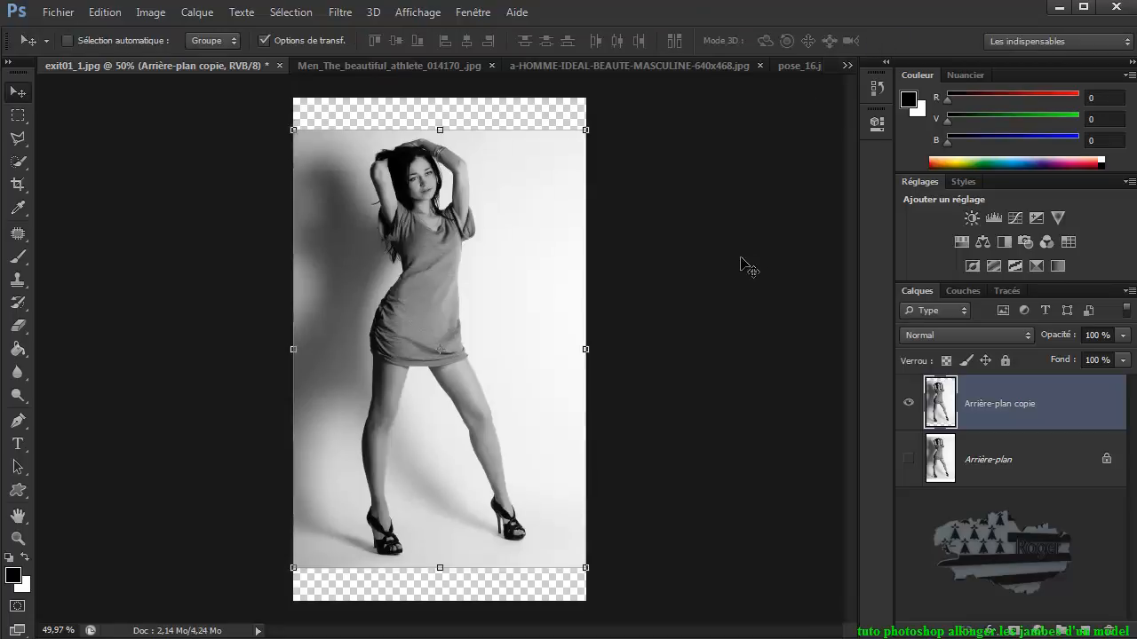
# Select the upper body down to just below the dress hem across the full image width and copy it to a new layer.
pyautogui.click(23, 116)
pyautogui.click(103, 115)
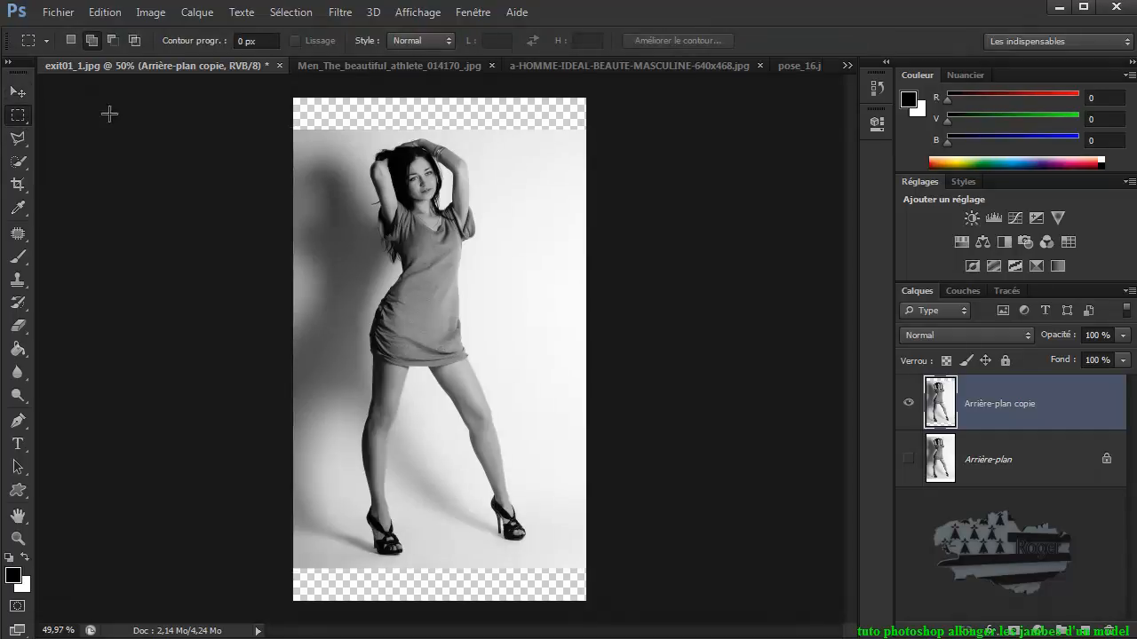
pyautogui.moveTo(293, 129); pyautogui.dragTo(589, 372)
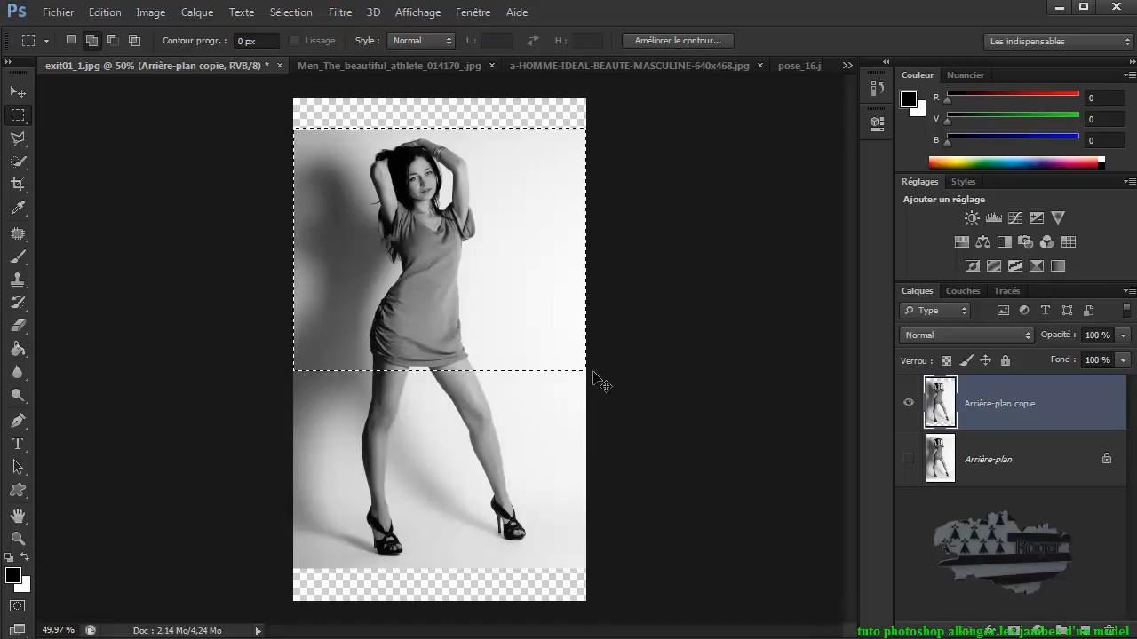
pyautogui.hotkey('ctrl', 'j')
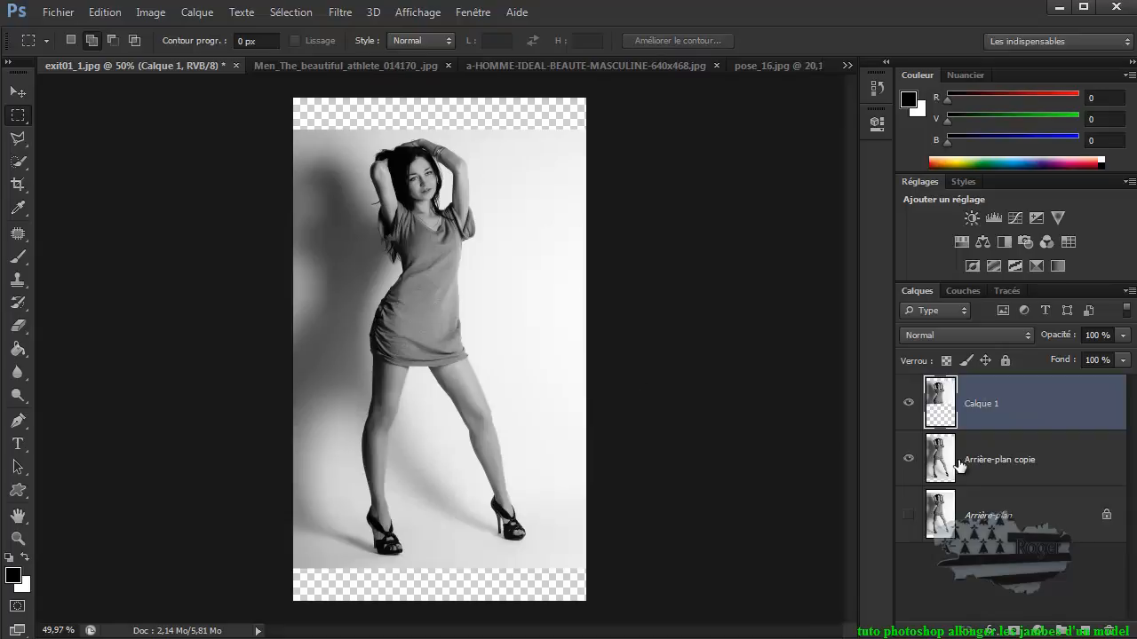
pyautogui.click(908, 459)
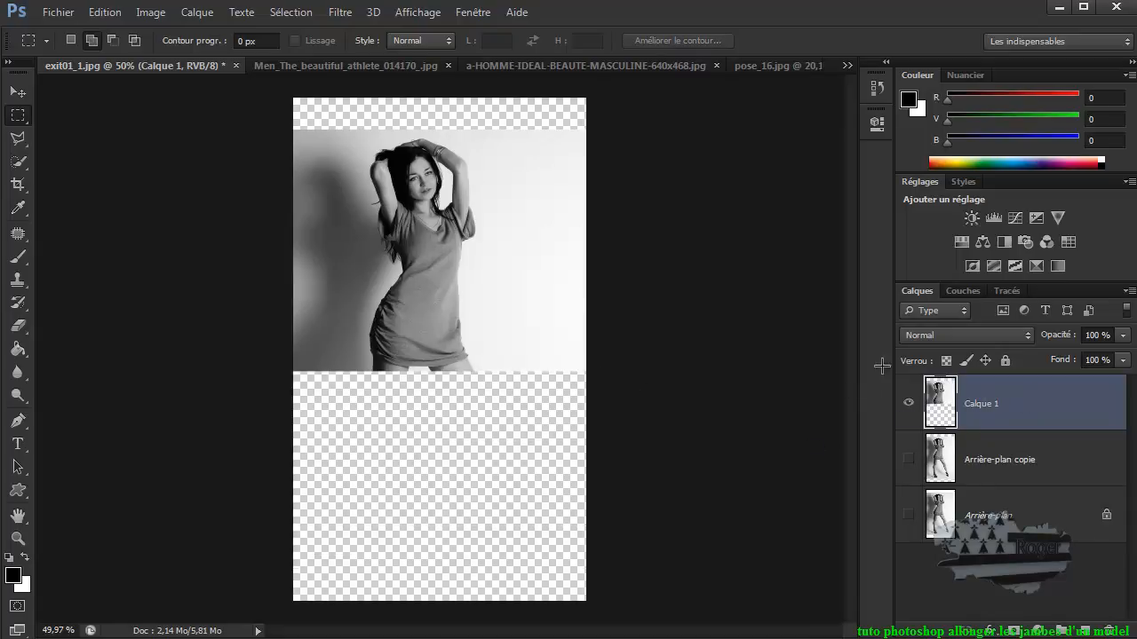
pyautogui.click(908, 459)
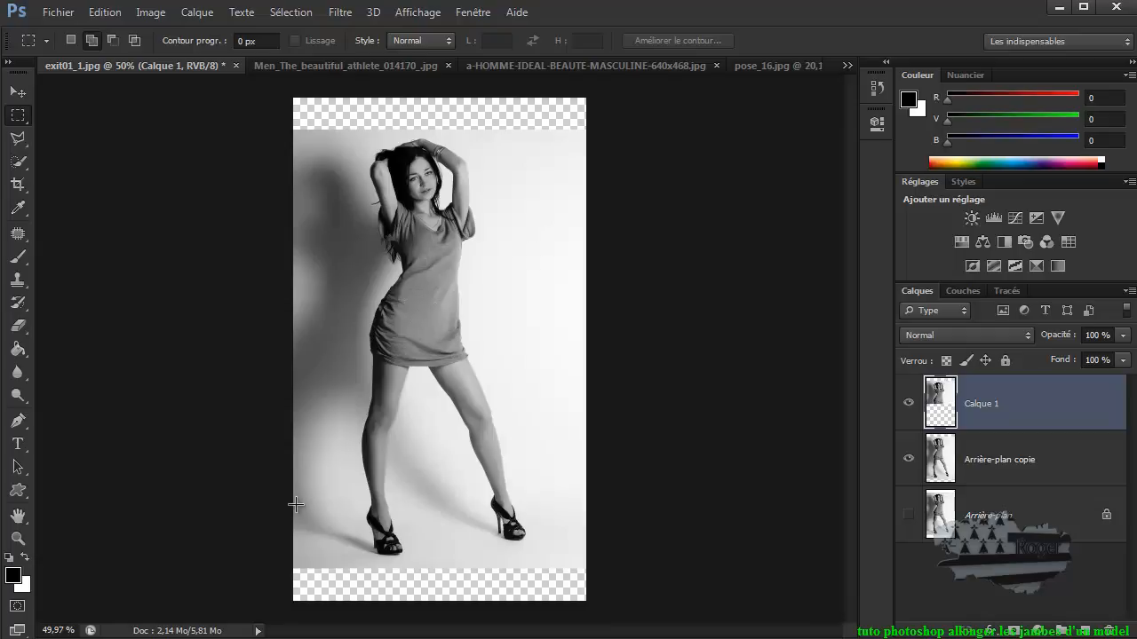
# Select the full-width strip from the ankles down past the feet and copy it from Arrière-plan copie to a new layer.
pyautogui.moveTo(289, 500); pyautogui.dragTo(586, 586)
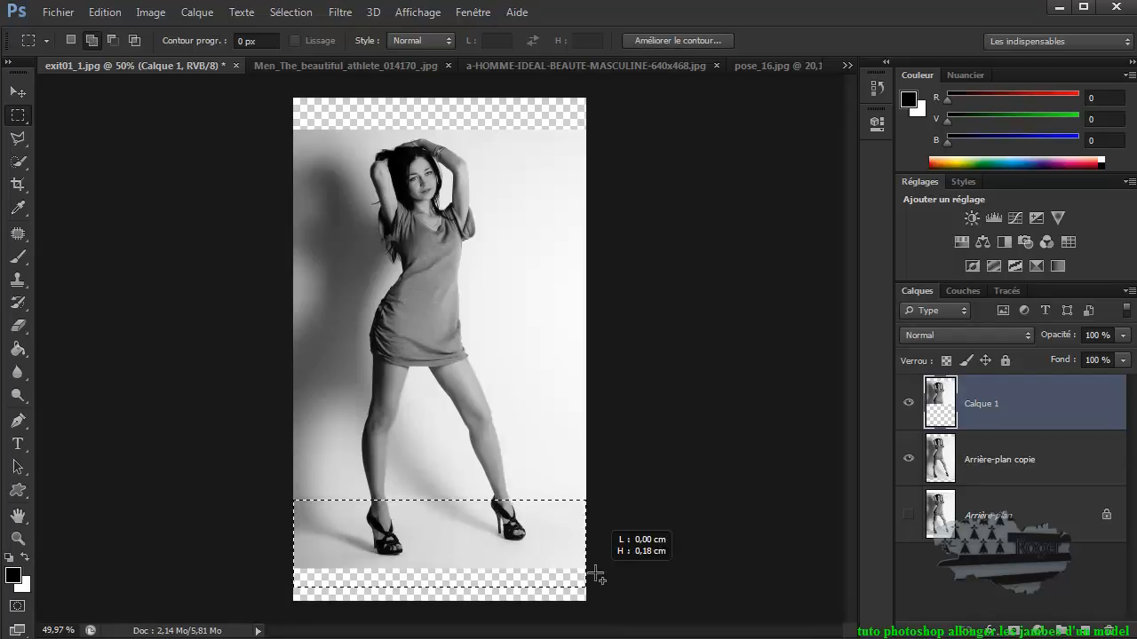
pyautogui.moveTo(379, 546); pyautogui.dragTo(289, 492)
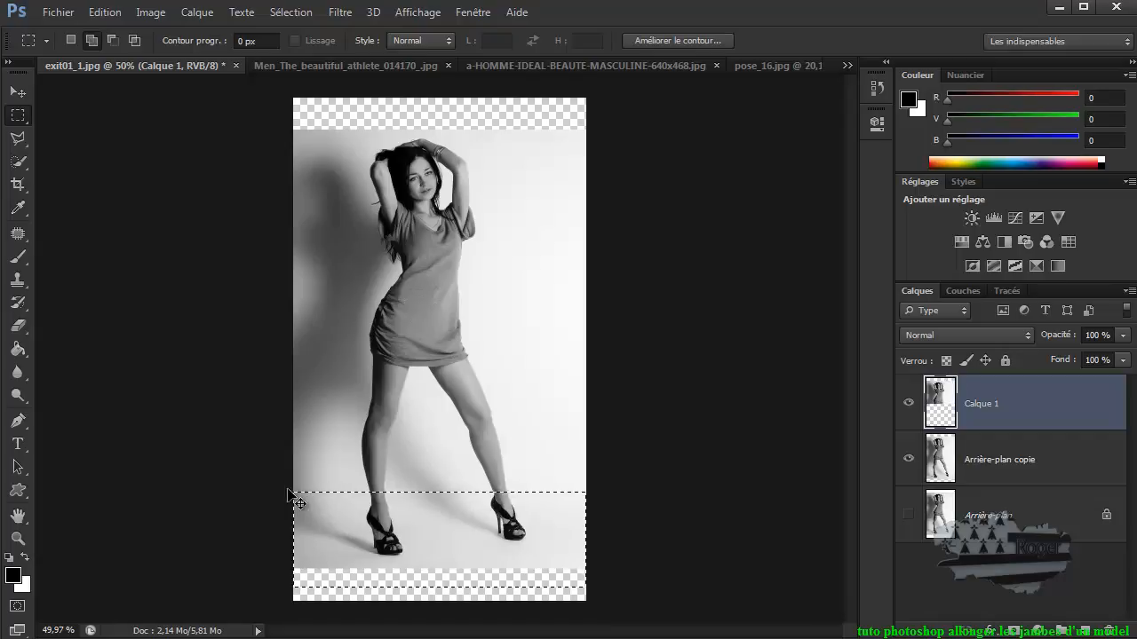
pyautogui.hotkey('ctrl', 'j')
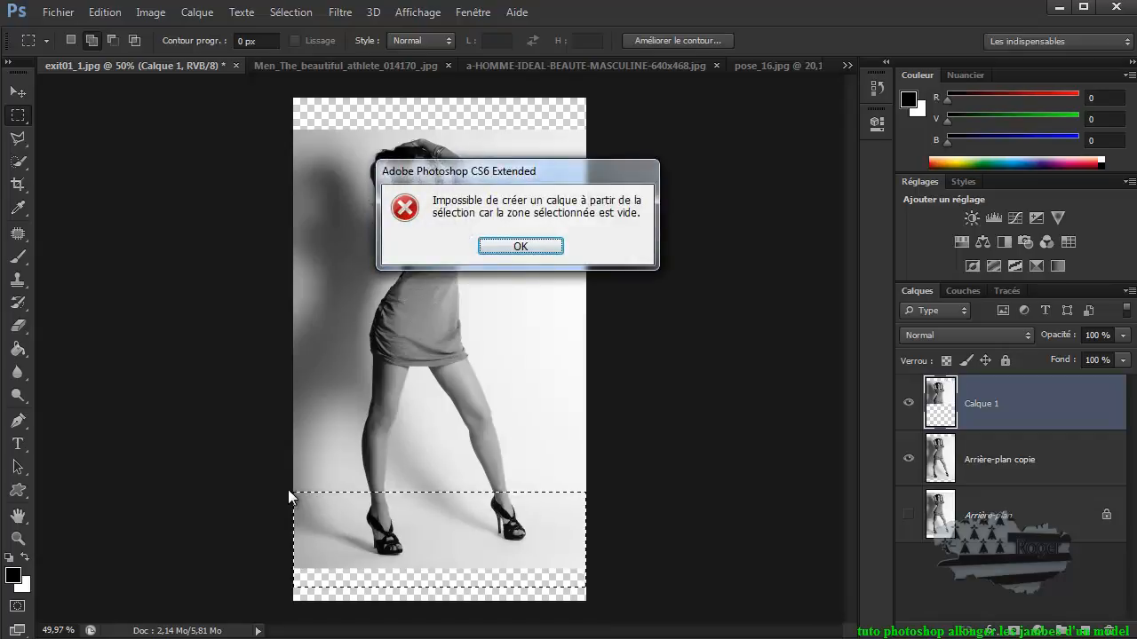
pyautogui.click(489, 243)
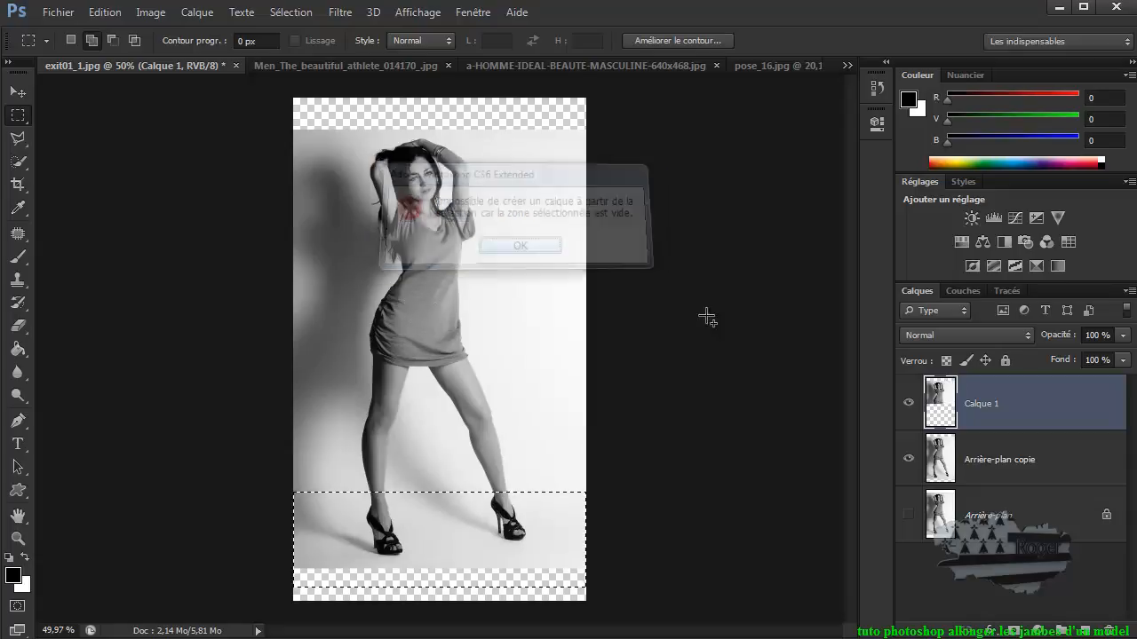
pyautogui.click(980, 463)
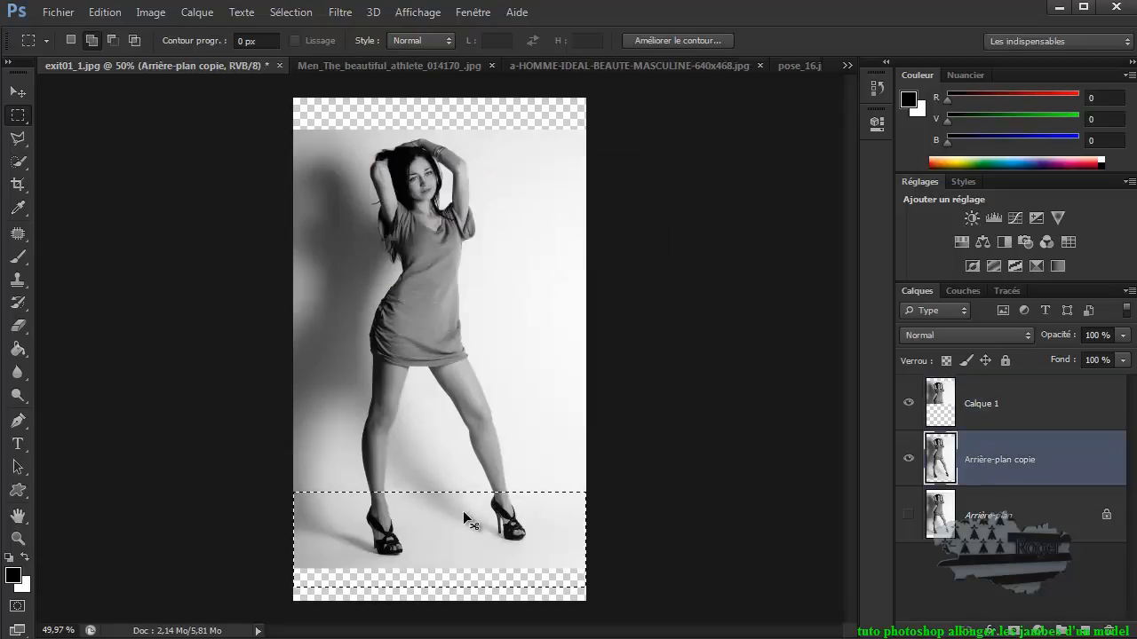
pyautogui.hotkey('ctrl', 'j')
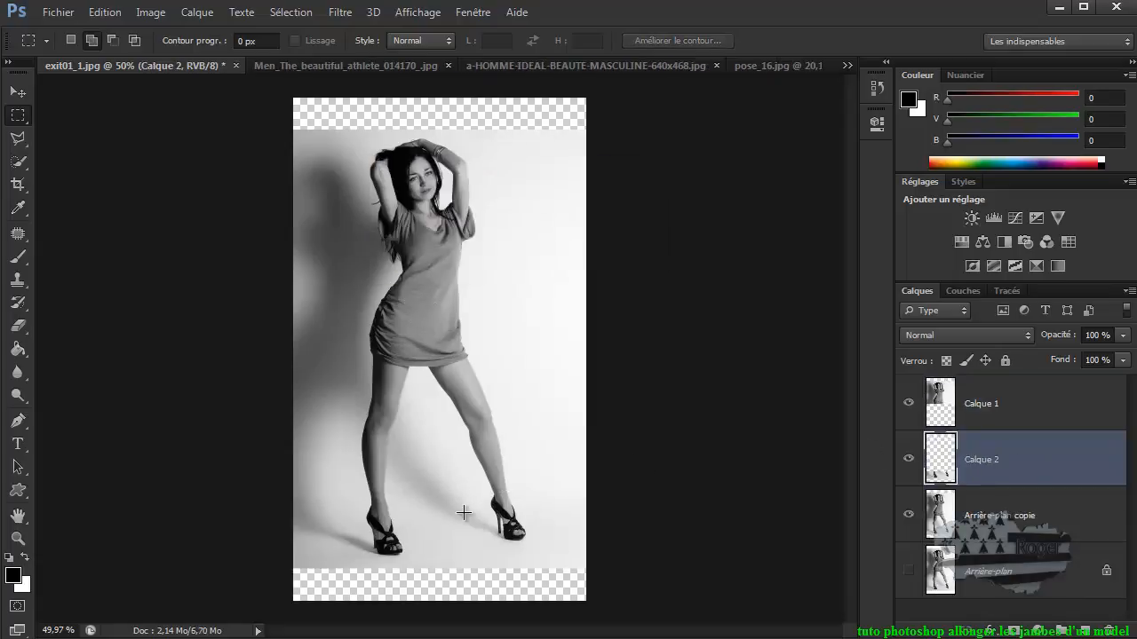
# Copy the full-width strip from the lower dress to the ankles from Arrière-plan copie to a new layer, and place it above Calque 2.
pyautogui.click(940, 516)
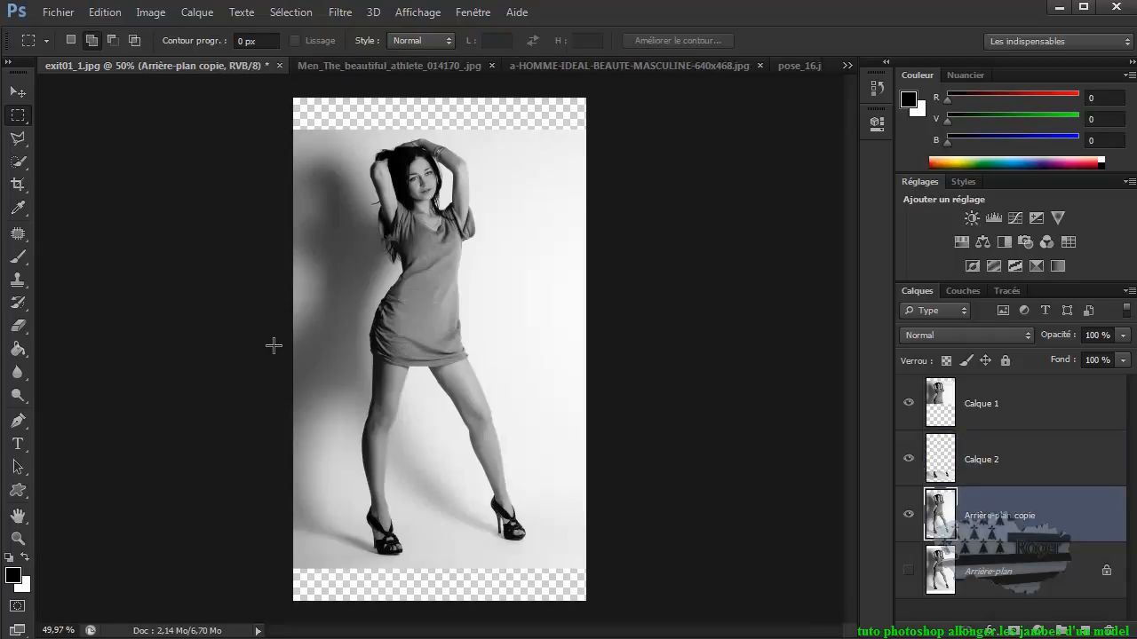
pyautogui.moveTo(273, 345); pyautogui.dragTo(575, 509)
pyautogui.moveTo(593, 509); pyautogui.dragTo(601, 516)
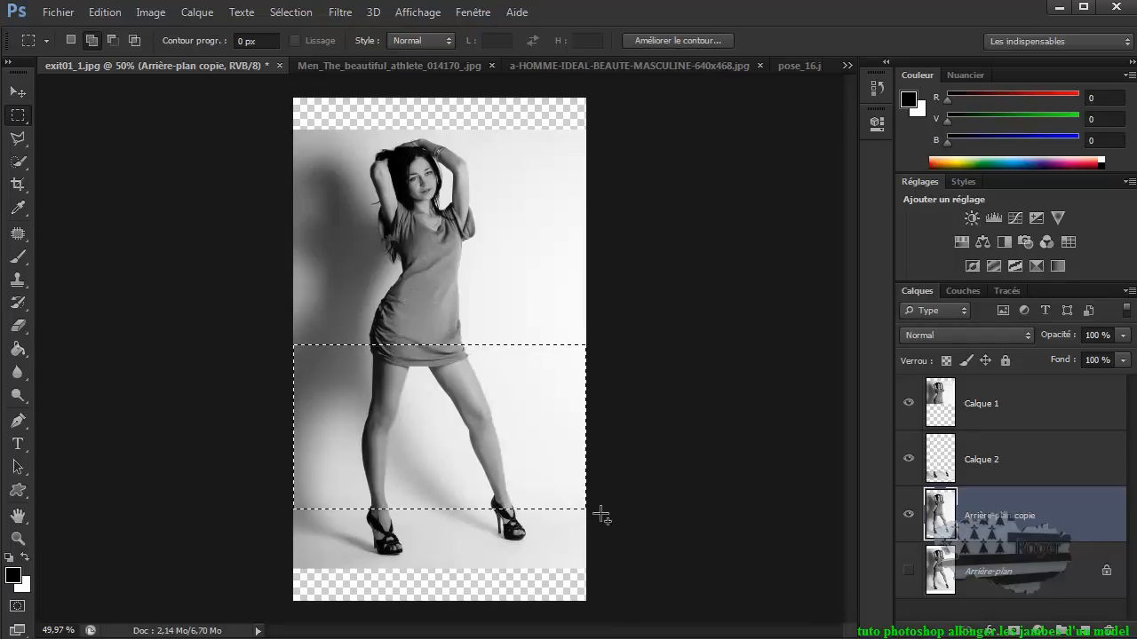
pyautogui.hotkey('ctrl', 'j')
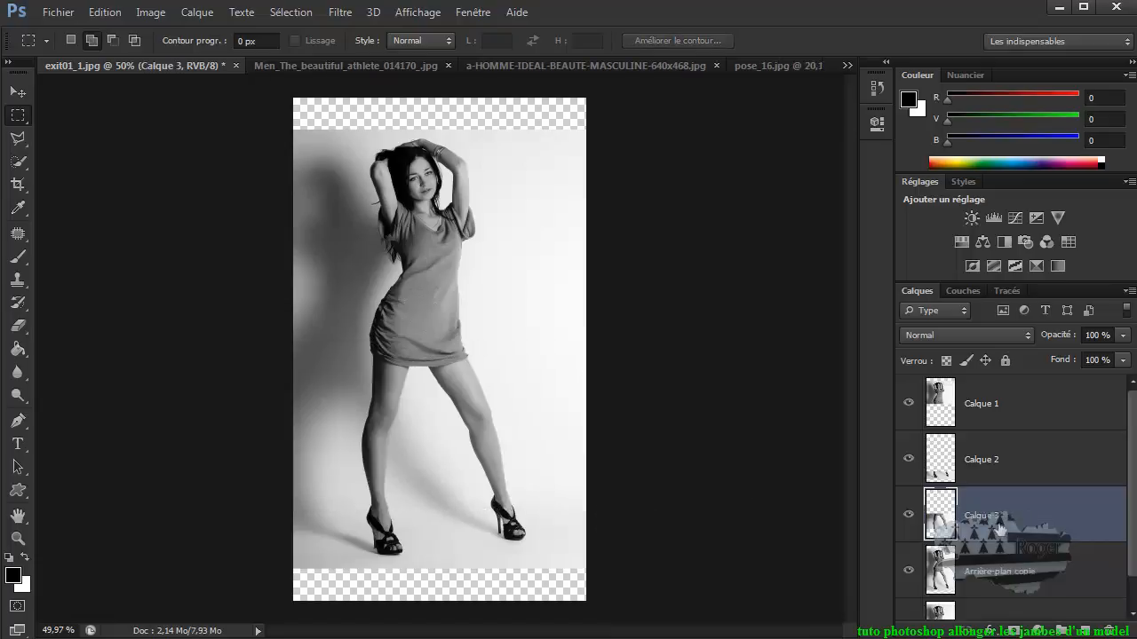
pyautogui.moveTo(1002, 525); pyautogui.dragTo(1002, 450)
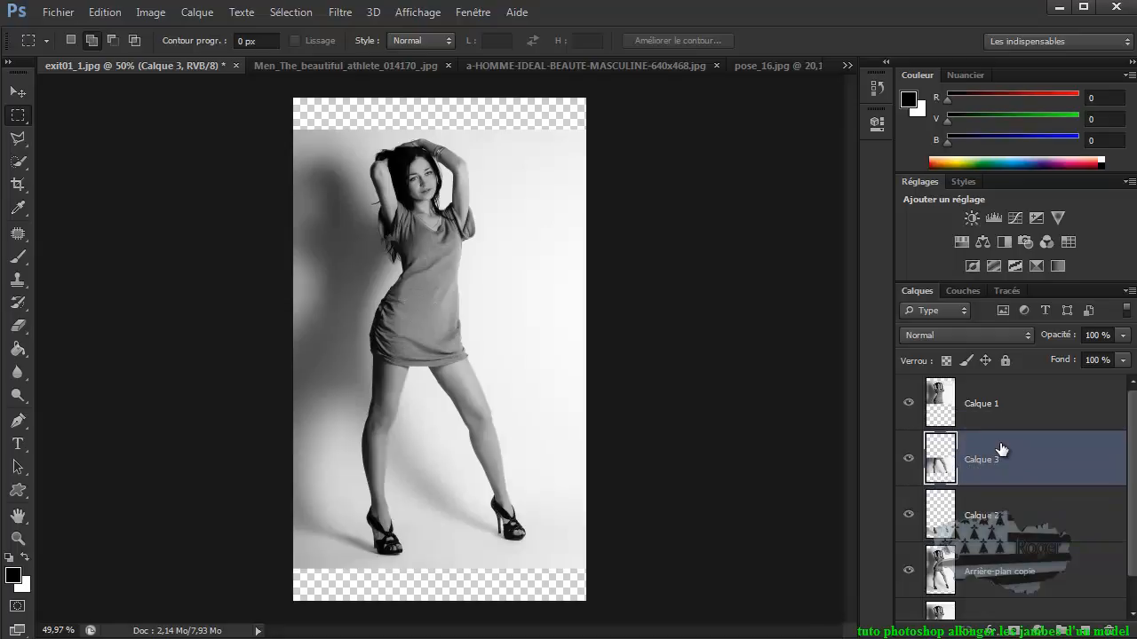
# Nudge the feet layer, Calque 2, slightly straight down with the Move tool.
pyautogui.click(943, 394)
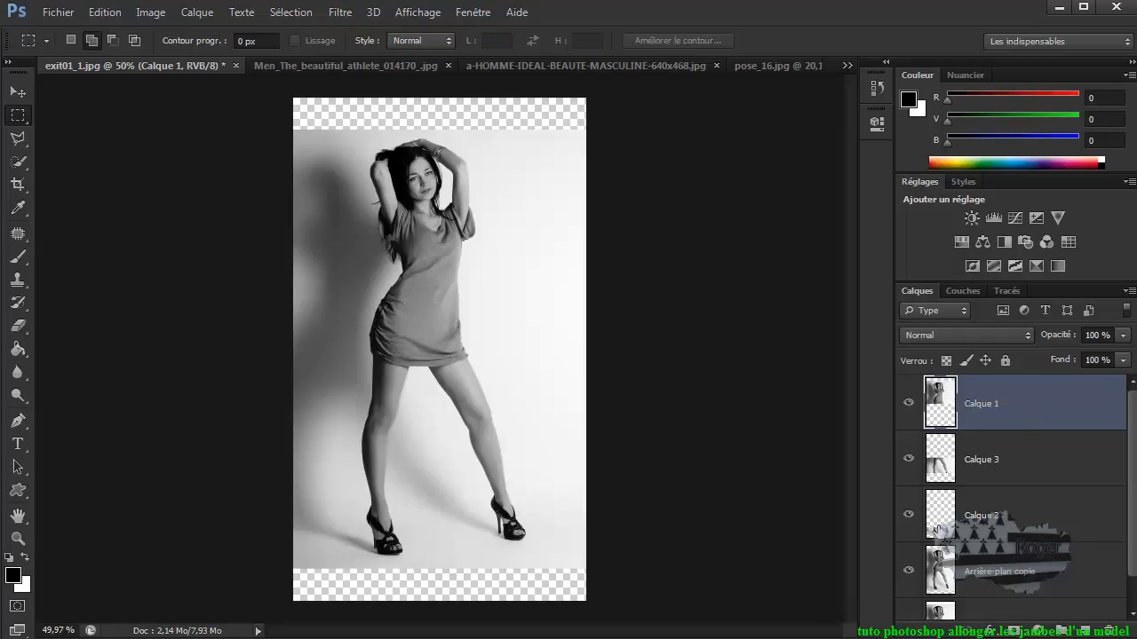
pyautogui.click(941, 466)
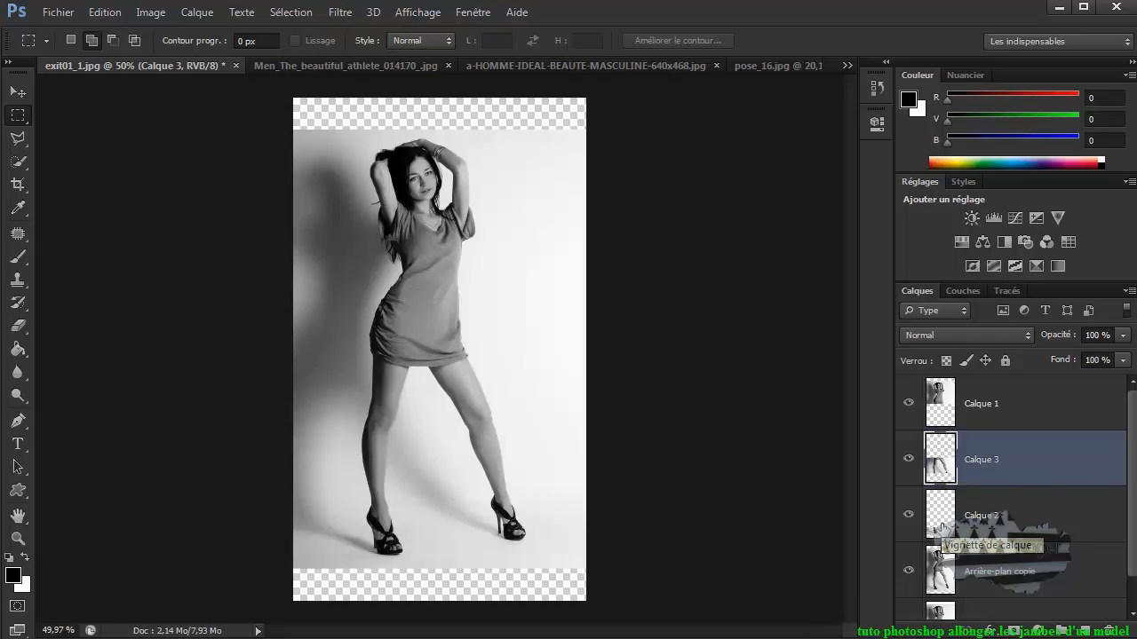
pyautogui.click(937, 531)
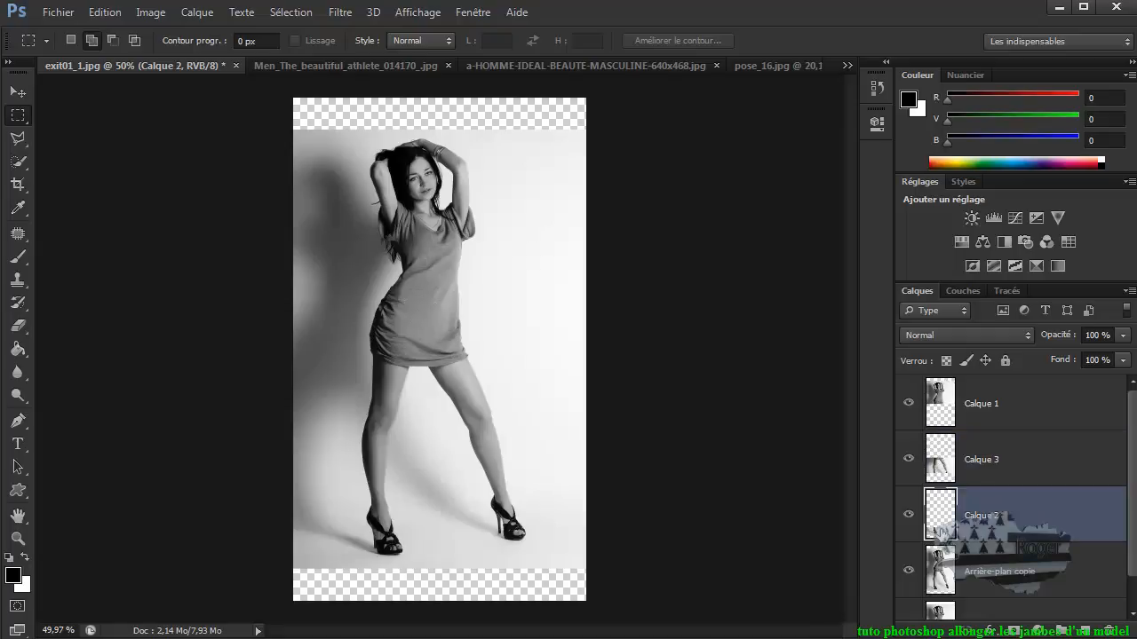
pyautogui.click(19, 92)
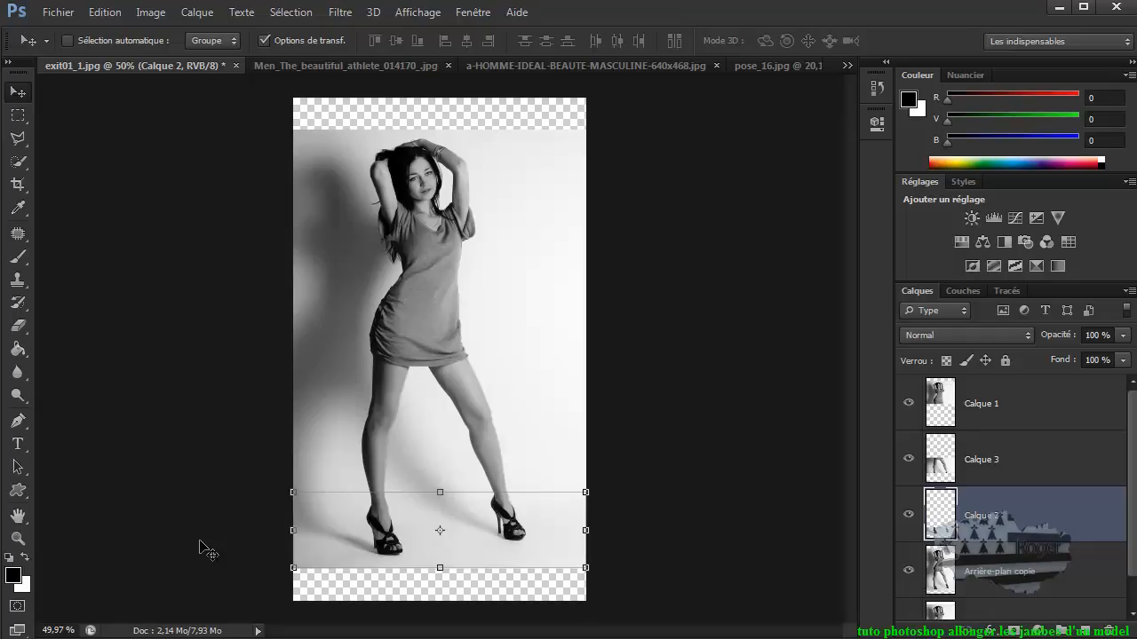
pyautogui.press('Down')
pyautogui.press('Down')
pyautogui.press('Down')
pyautogui.press('Down')
pyautogui.press('Down')
pyautogui.press('Down')
pyautogui.press('Down')
pyautogui.press('Down')
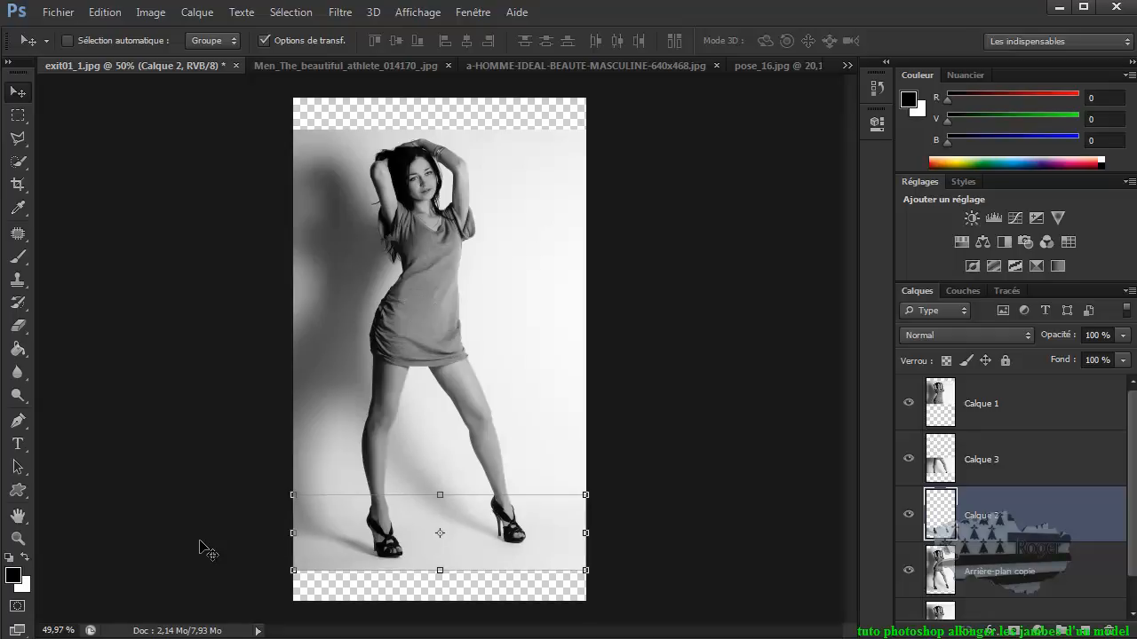
pyautogui.press('Down')
pyautogui.press('Down')
pyautogui.press('Down')
pyautogui.press('Down')
pyautogui.press('Down')
pyautogui.press('Down')
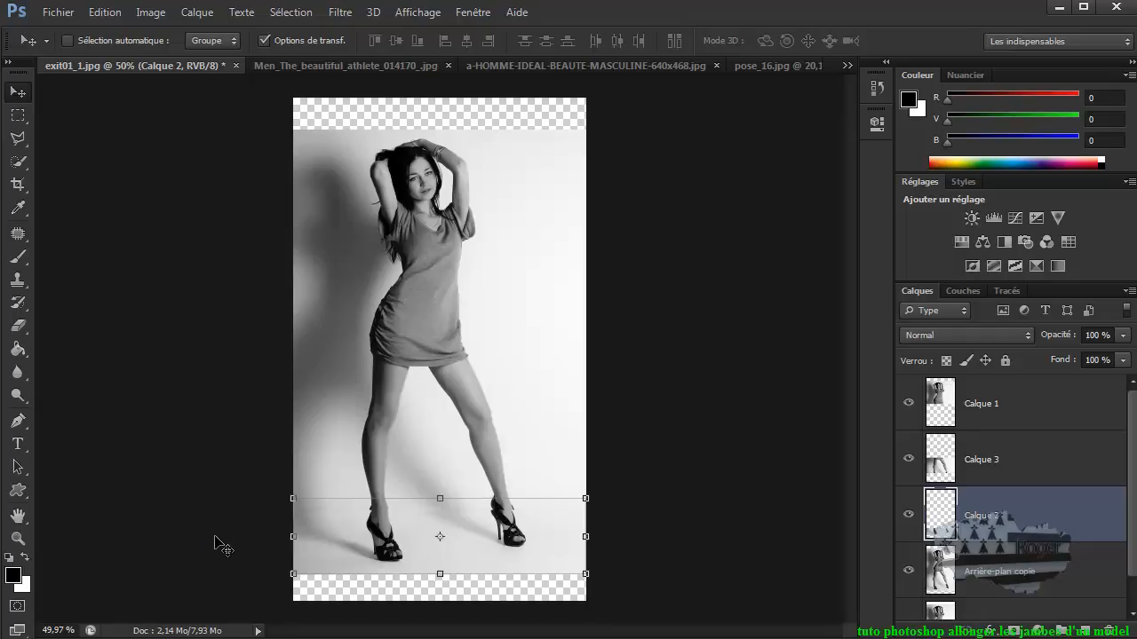
# Nudge the upper-body layer, Calque 1, slightly straight up.
pyautogui.click(941, 405)
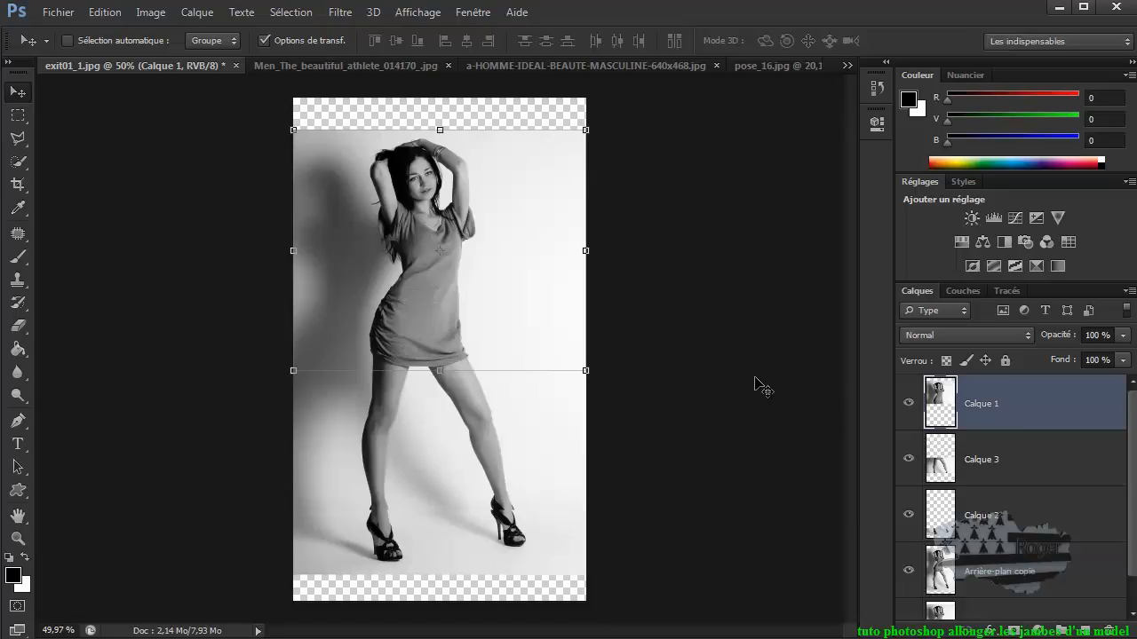
pyautogui.press('Up')
pyautogui.press('Up')
pyautogui.press('Up')
pyautogui.press('Up')
pyautogui.press('Up')
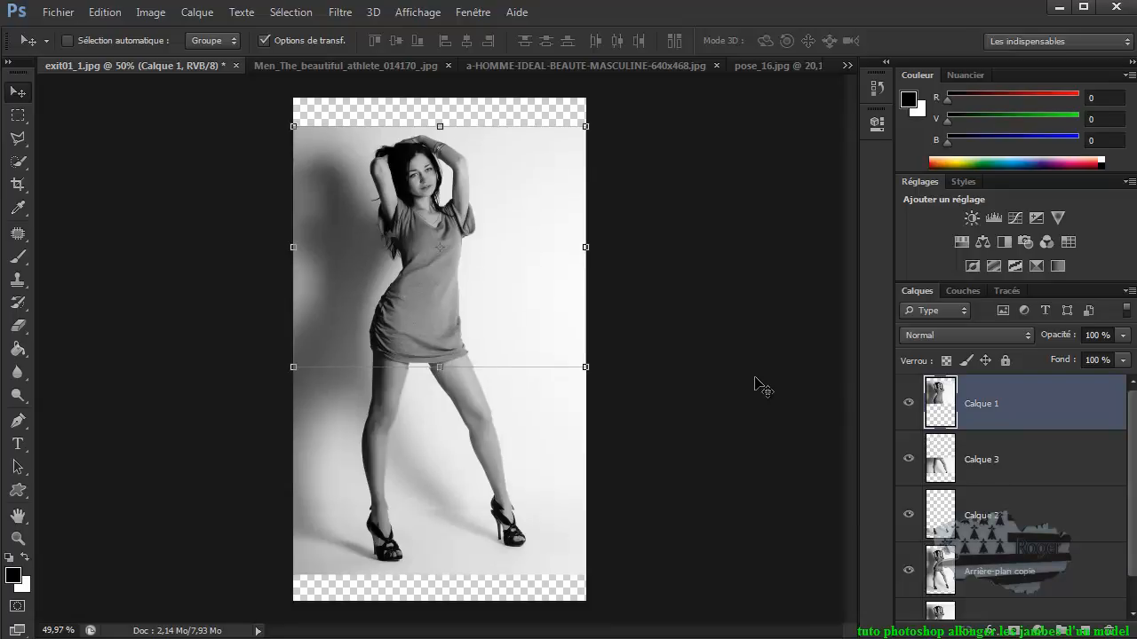
pyautogui.press('Up')
pyautogui.press('Up')
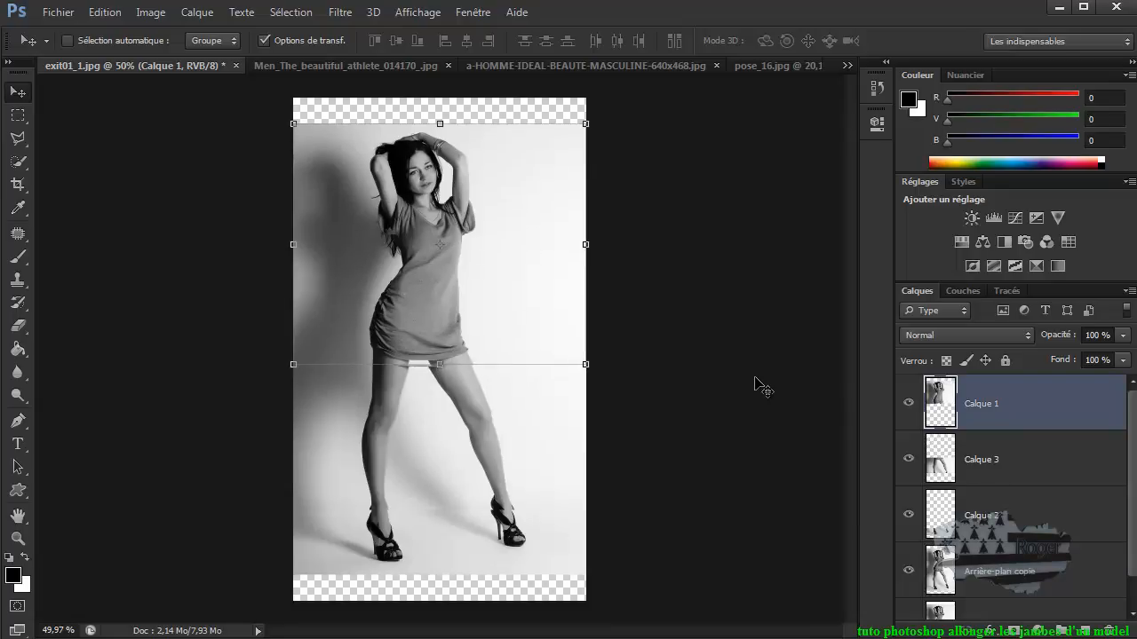
# Nudge the upper-body layer, Calque 1, up by one more small increment.
pyautogui.press('Up')
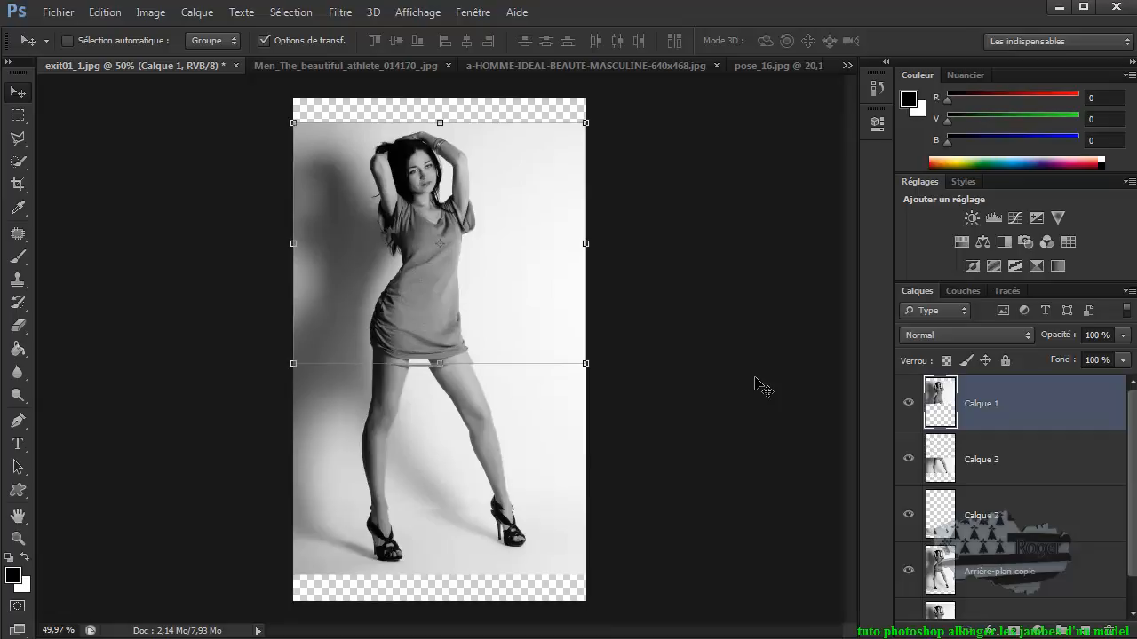
# Stretch the legs layer, Calque 3, upward under the dress and downward over the ankles to 109.92% height, and apply the transformation.
pyautogui.click(950, 471)
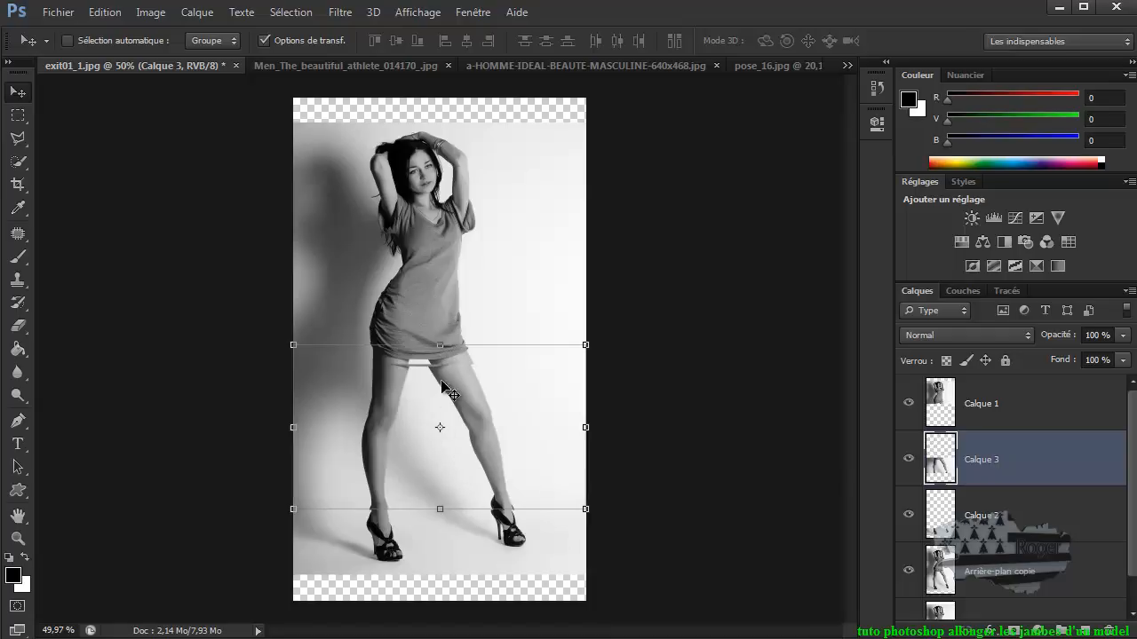
pyautogui.scroll(1, 426, 406)
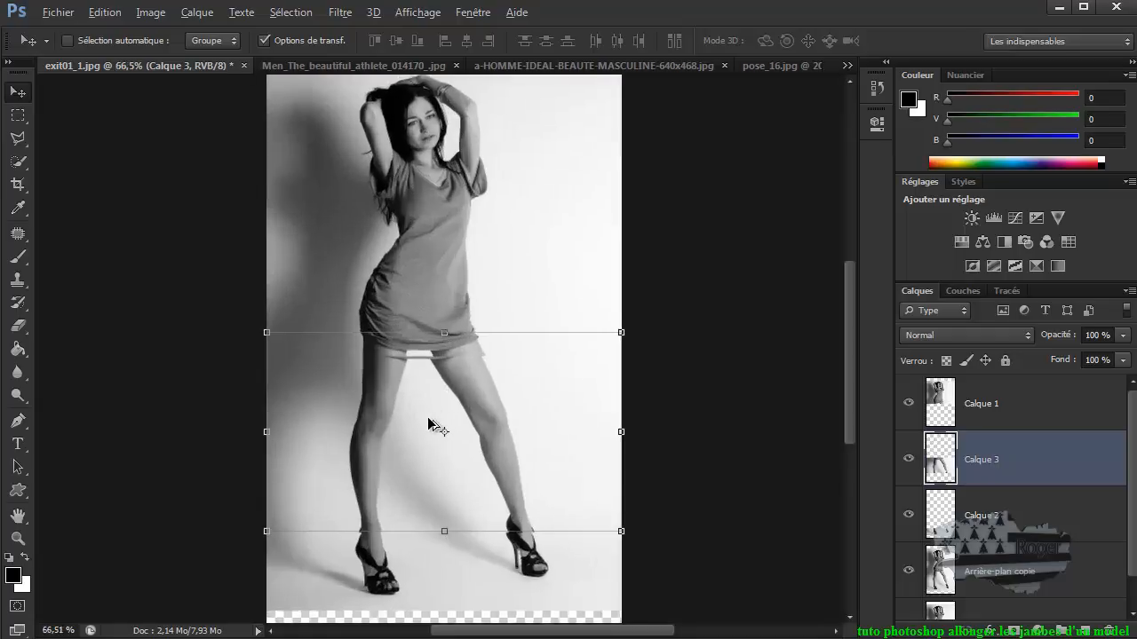
pyautogui.scroll(1, 427, 419)
pyautogui.scroll(1, 429, 428)
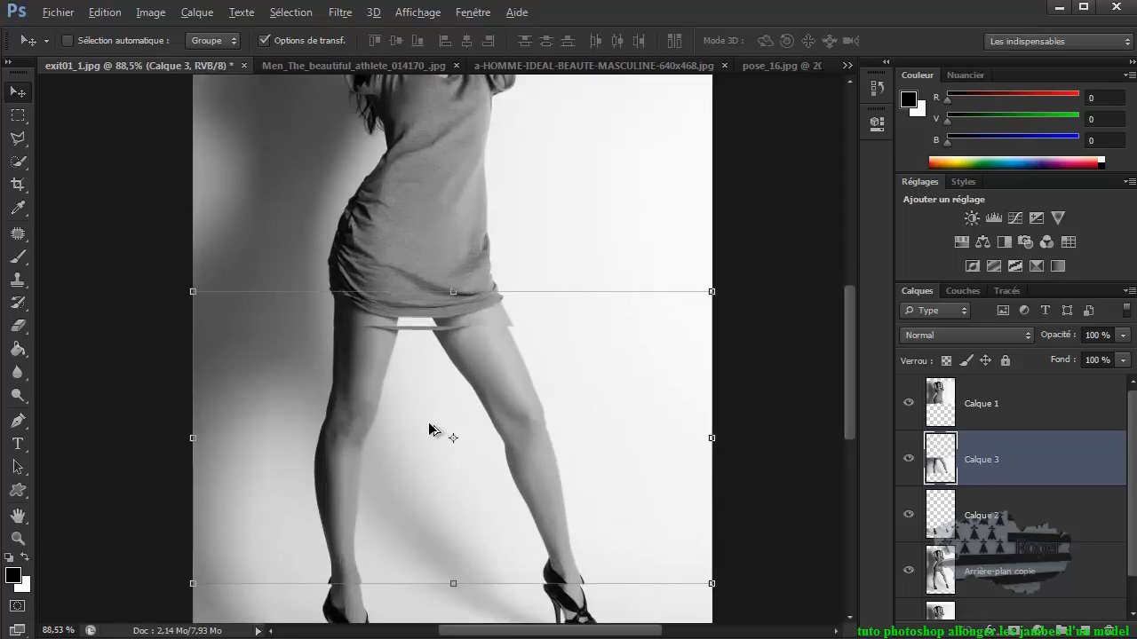
pyautogui.press('alt')
pyautogui.moveTo(851, 355); pyautogui.dragTo(849, 386)
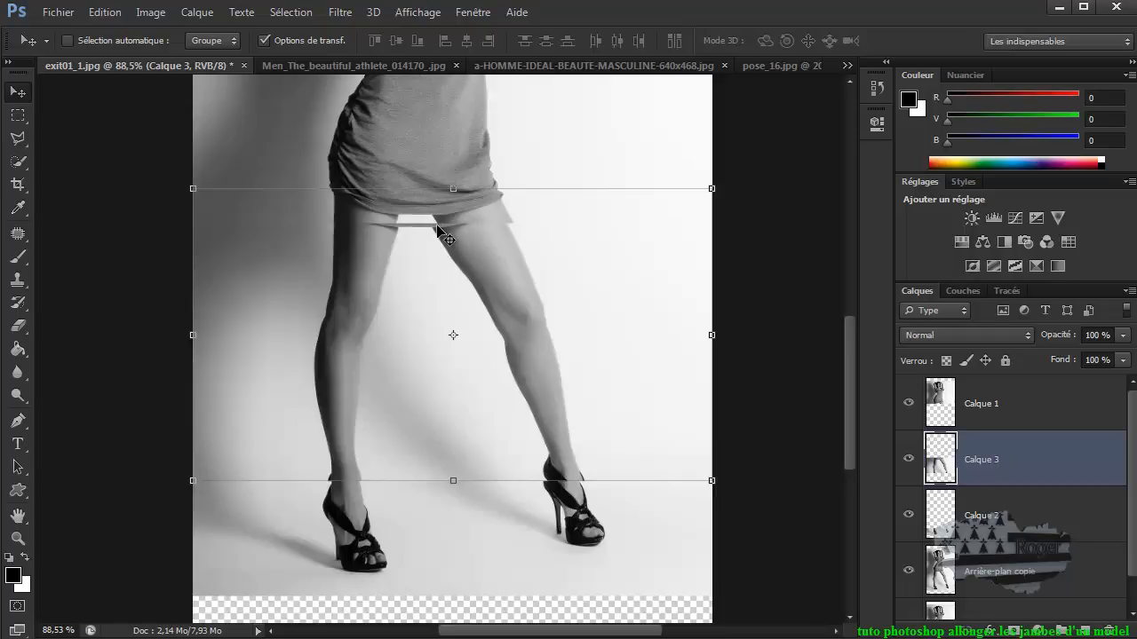
pyautogui.scroll(-3, 438, 228)
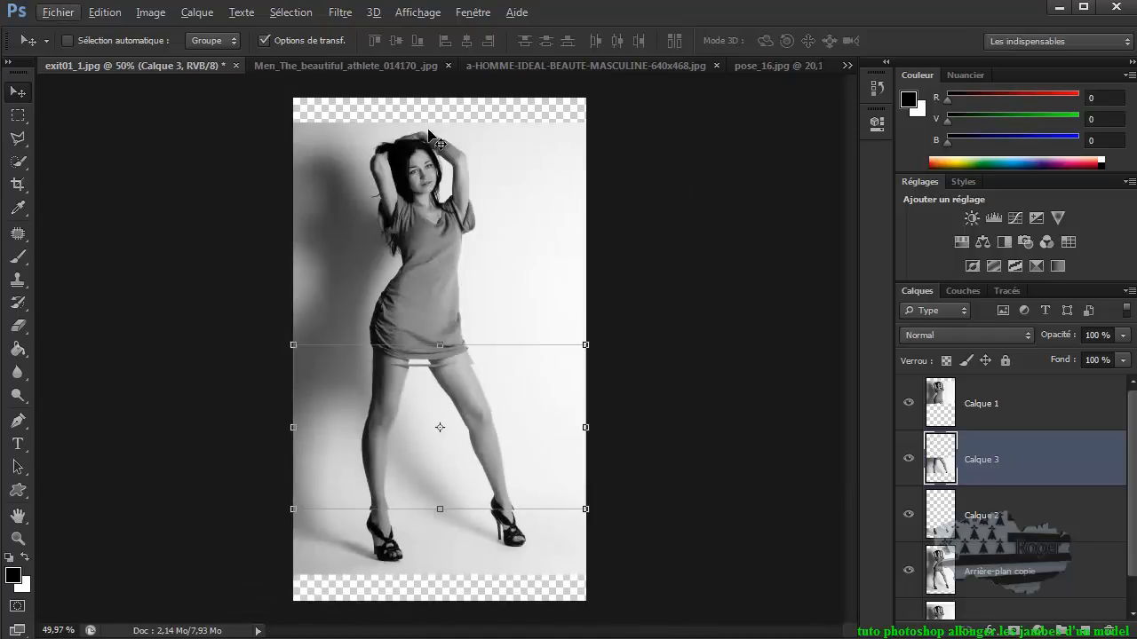
pyautogui.scroll(-1, 422, 174)
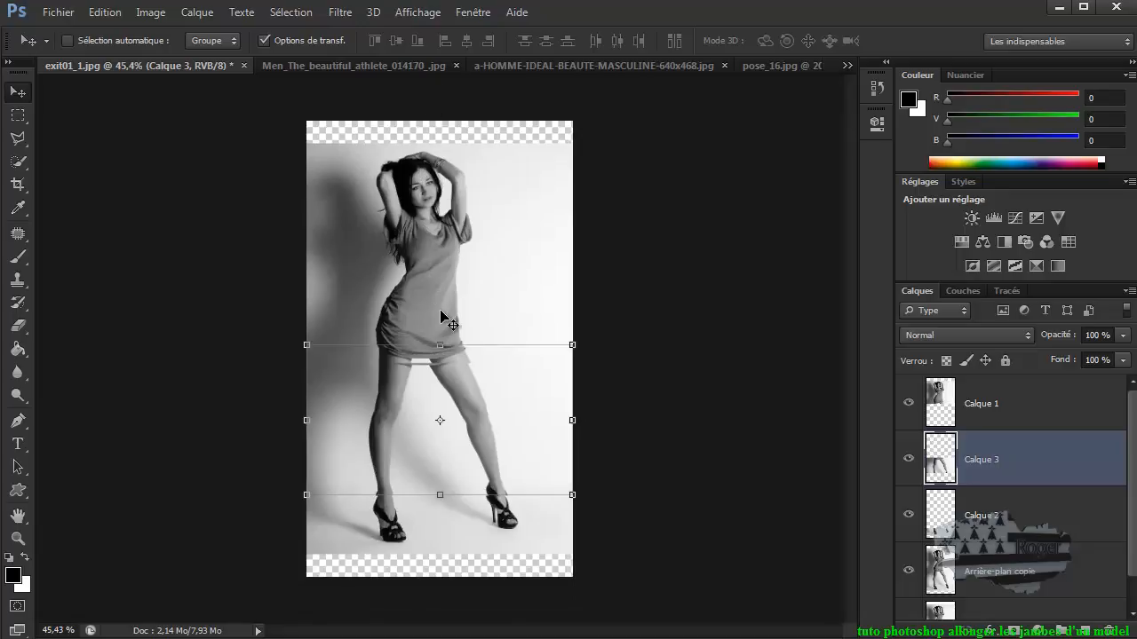
pyautogui.scroll(5, 444, 404)
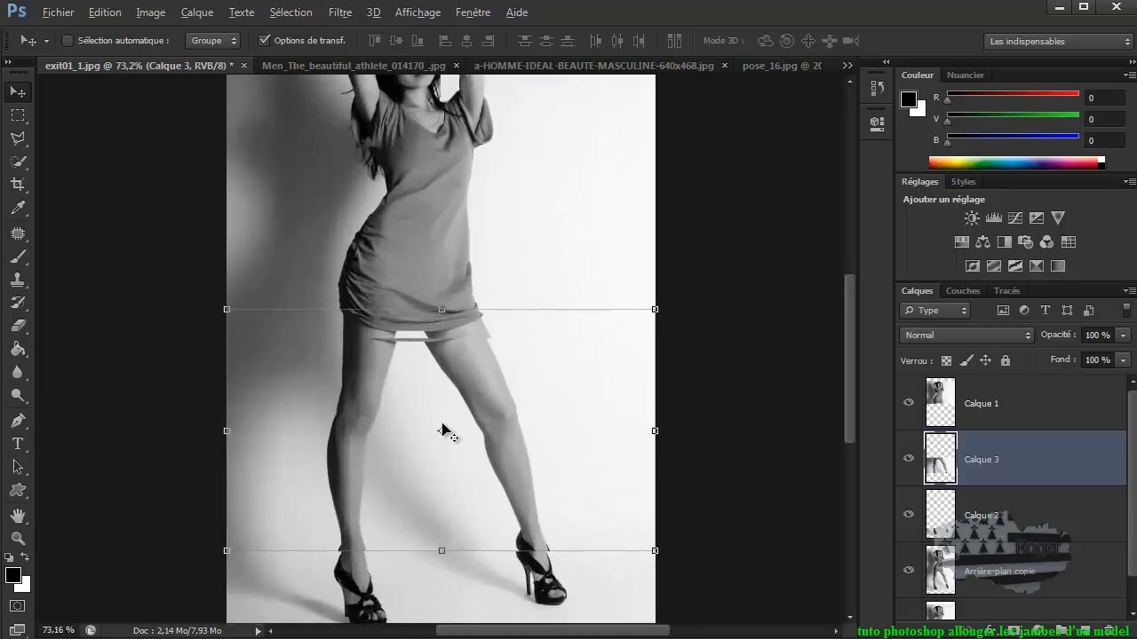
pyautogui.scroll(2, 441, 430)
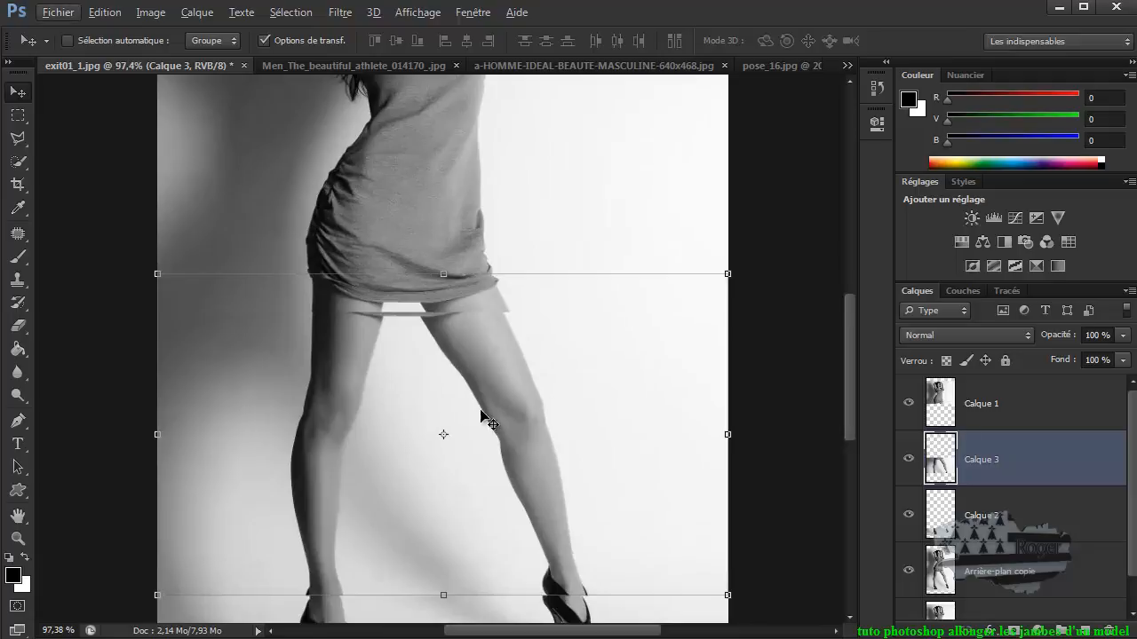
pyautogui.moveTo(847, 358); pyautogui.dragTo(849, 385)
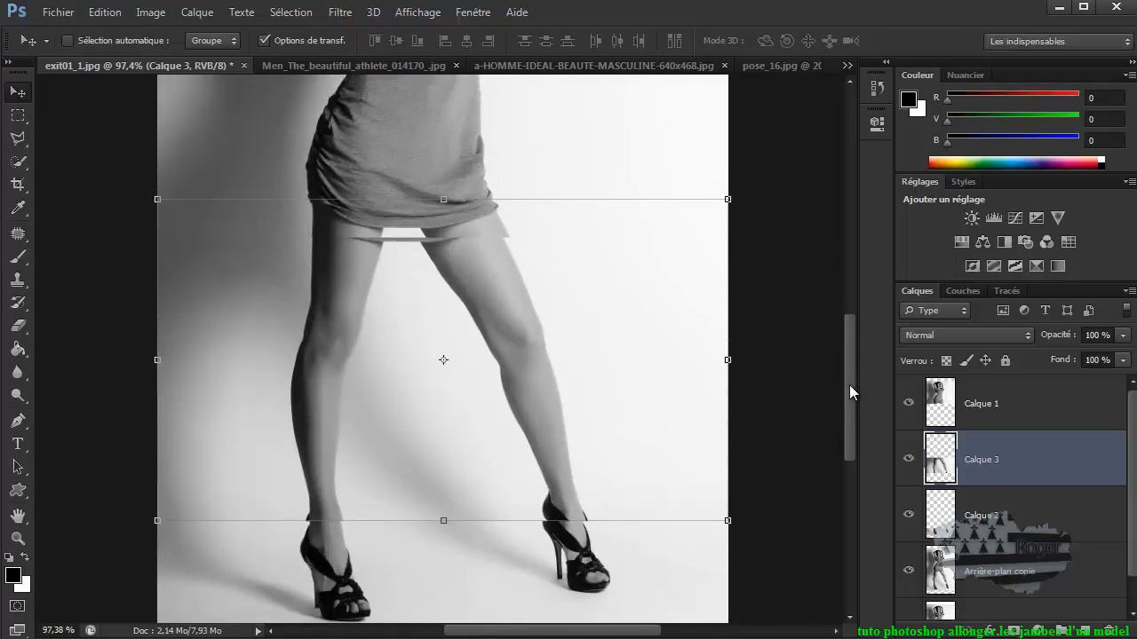
pyautogui.click(443, 197)
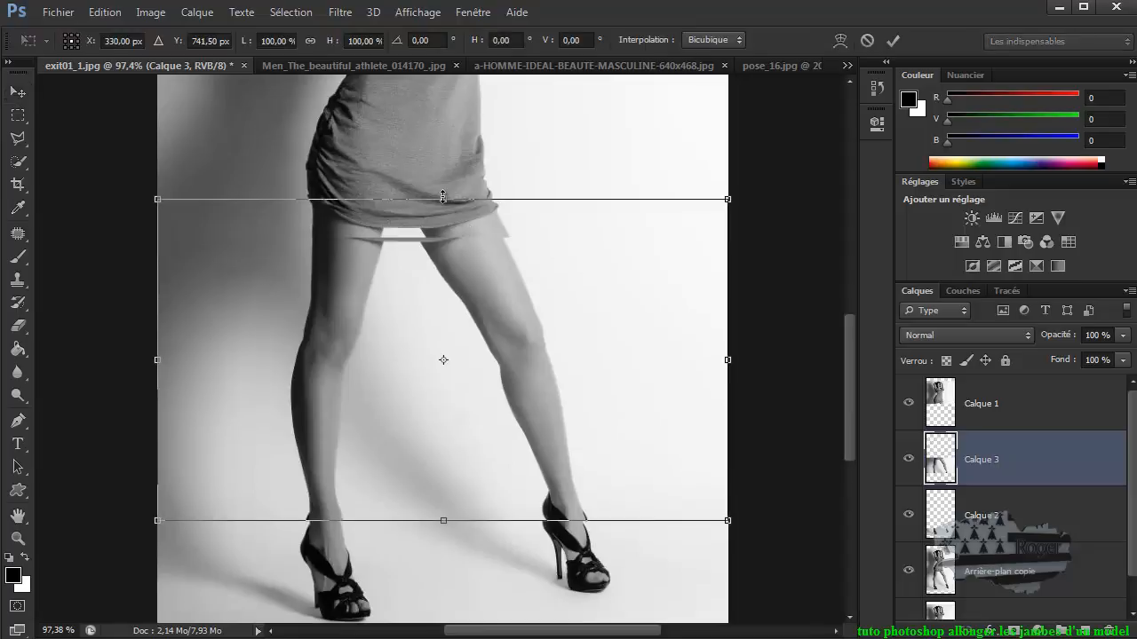
pyautogui.moveTo(443, 195); pyautogui.dragTo(445, 182)
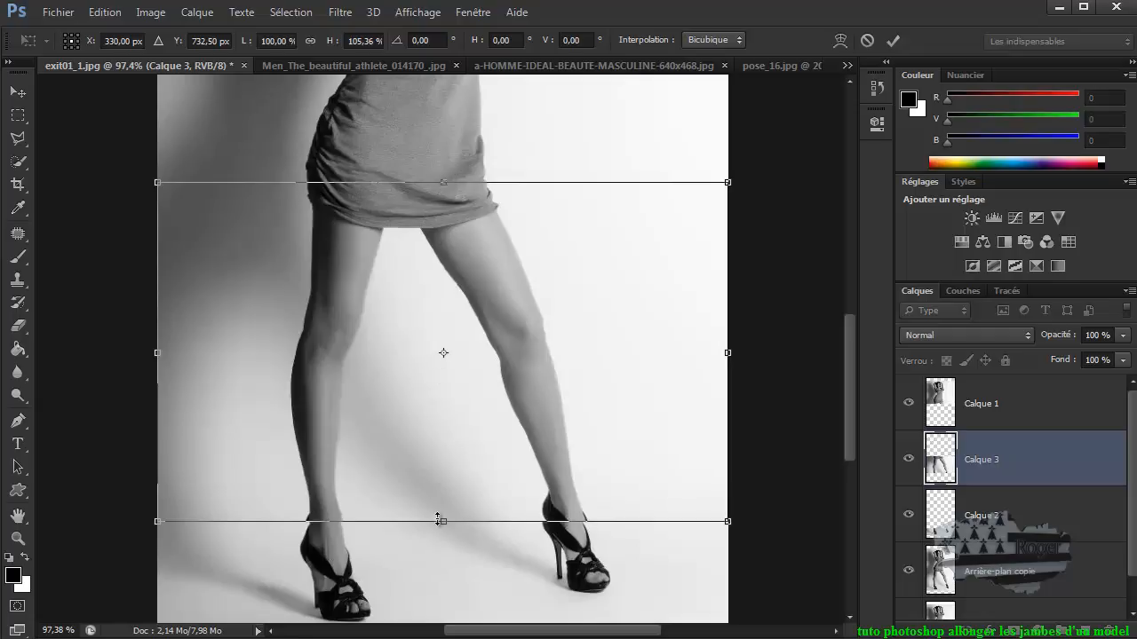
pyautogui.moveTo(445, 521)
pyautogui.mouseDown()
pyautogui.moveTo(453, 562)
pyautogui.moveTo(450, 536)
pyautogui.mouseUp()
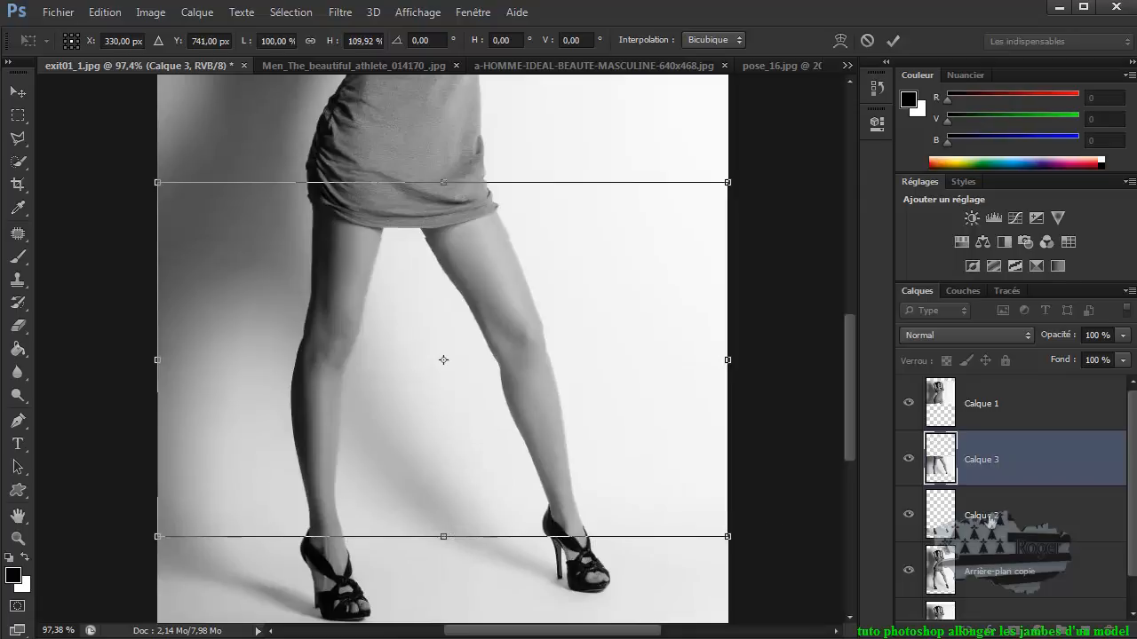
pyautogui.click(892, 40)
# Place the feet layer, Calque 2, above Calque 3, and extend Calque 3's lower edge at the ankles to 100.24% height.
pyautogui.moveTo(984, 516); pyautogui.dragTo(999, 444)
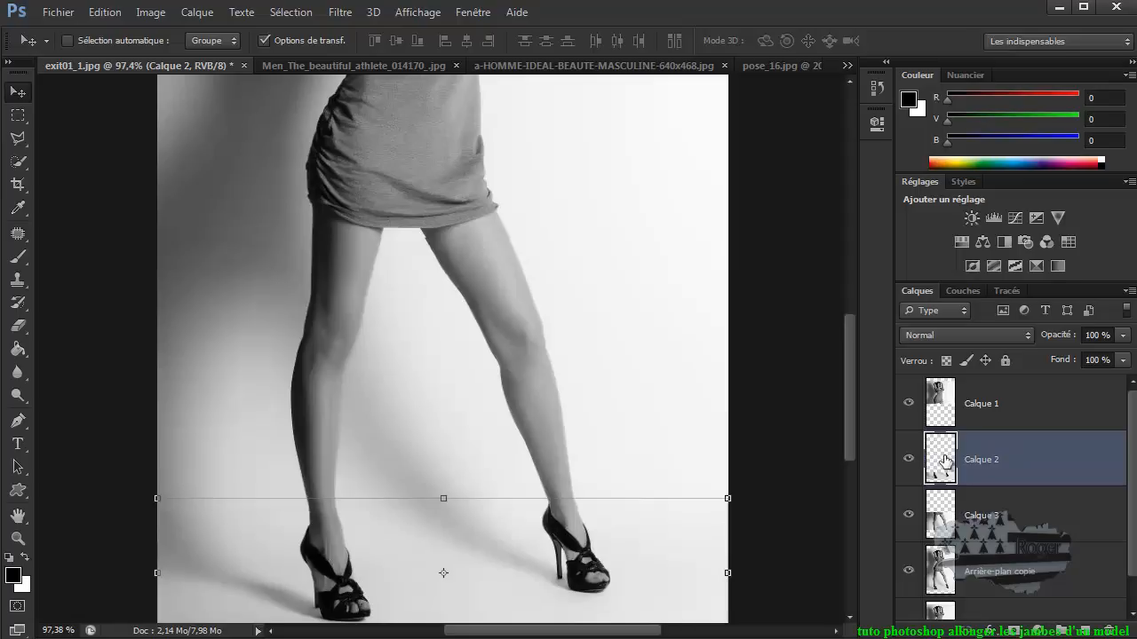
pyautogui.click(942, 529)
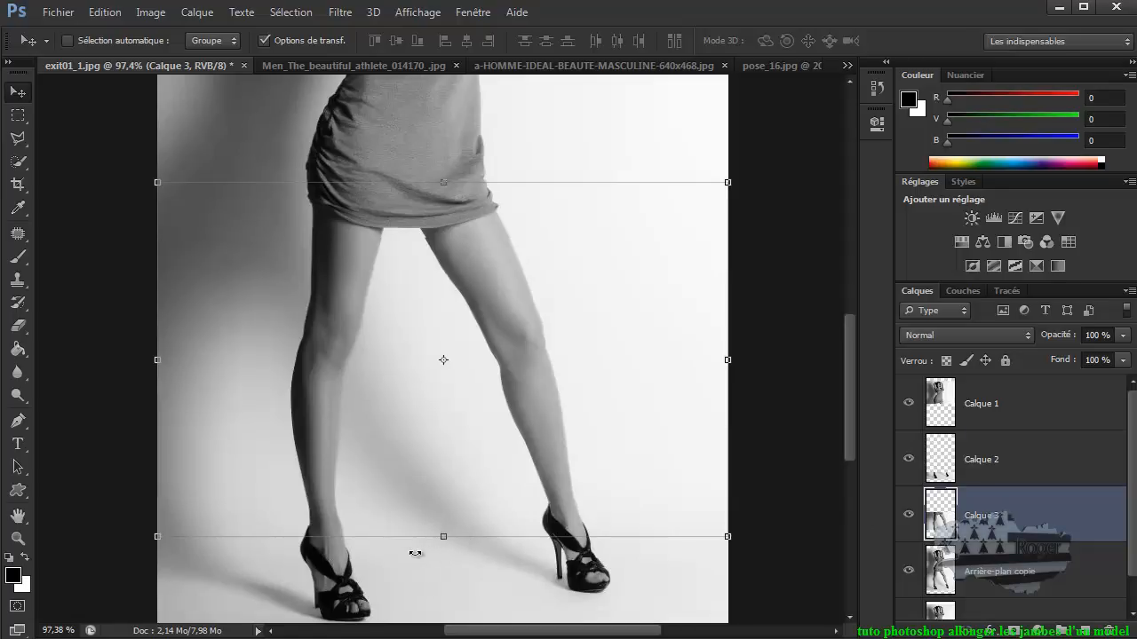
pyautogui.scroll(2, 390, 553)
pyautogui.scroll(3, 372, 551)
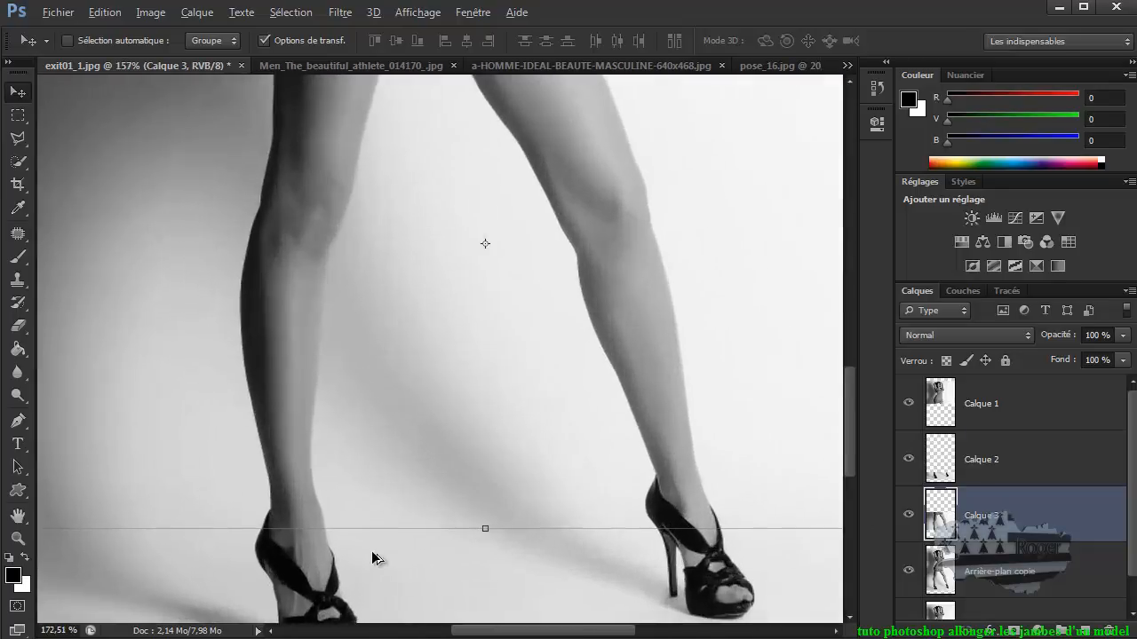
pyautogui.moveTo(498, 528)
pyautogui.mouseDown()
pyautogui.moveTo(498, 519)
pyautogui.moveTo(498, 528)
pyautogui.mouseUp()
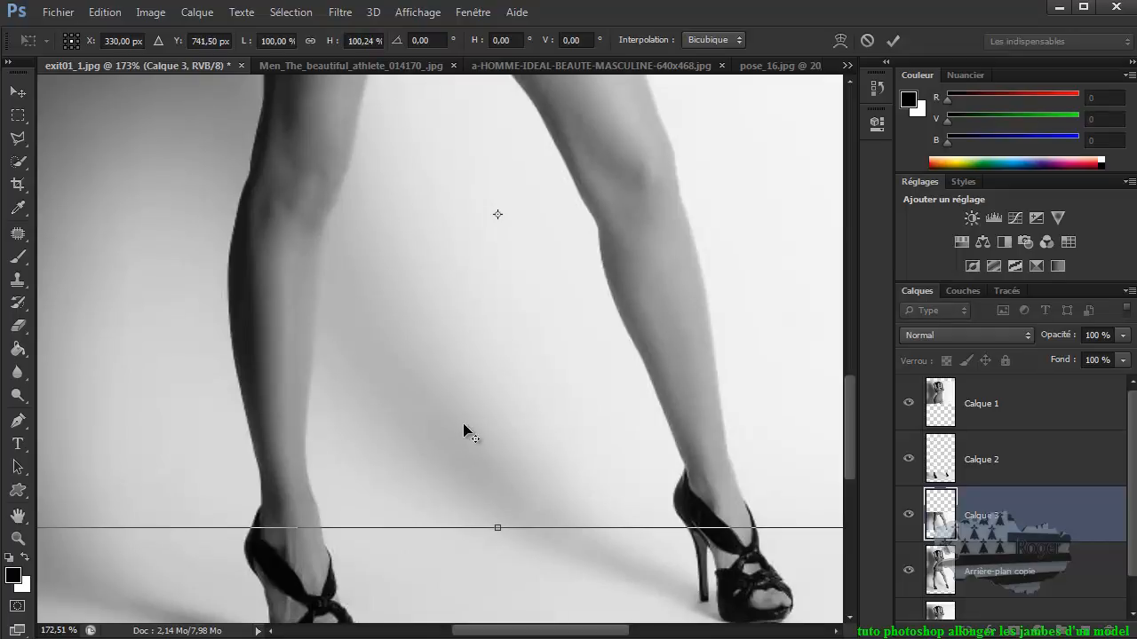
# Reposition Calque 3's transform reference point between the legs, and raise the layer's upper edge under the dress to reach 100.98% height.
pyautogui.keyDown('alt'); pyautogui.click(480, 282); pyautogui.keyUp('alt')
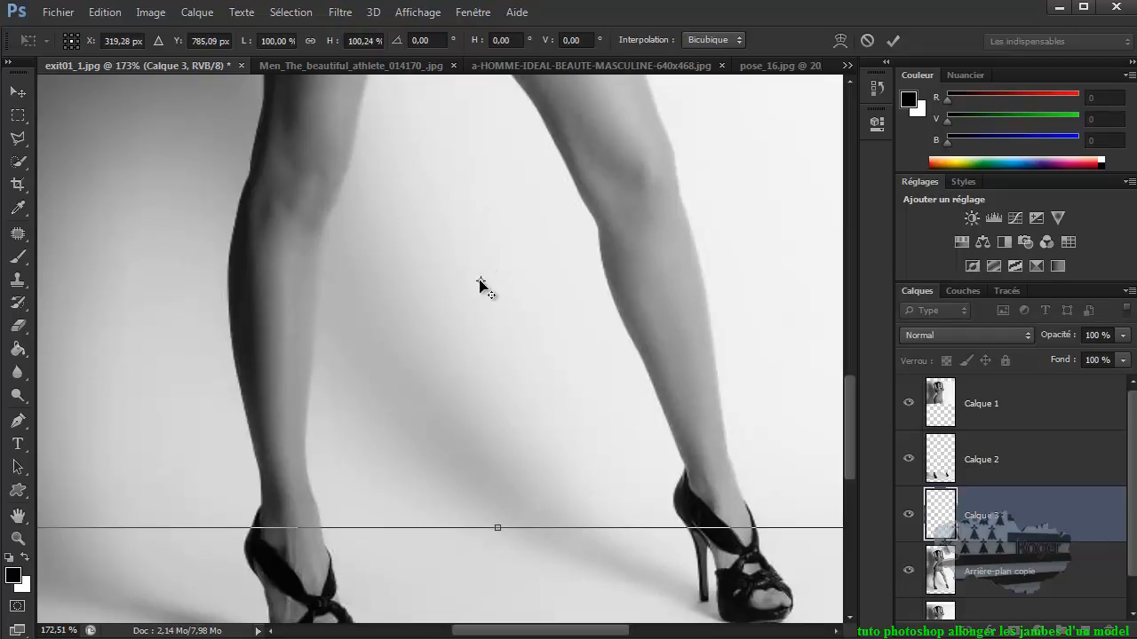
pyautogui.moveTo(470, 287); pyautogui.dragTo(470, 434)
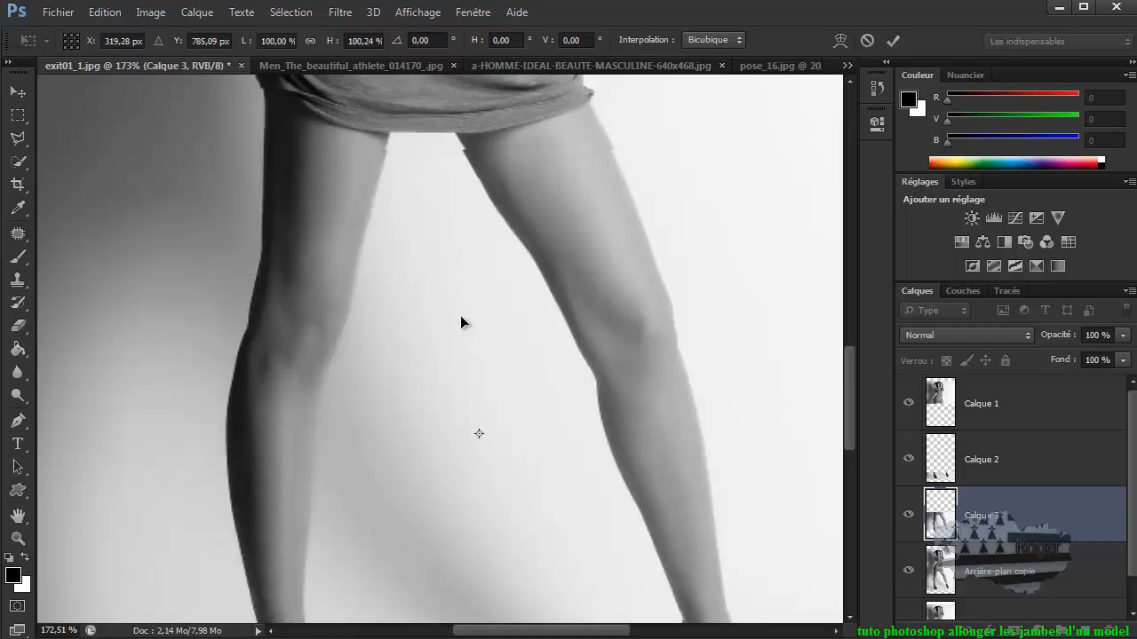
pyautogui.scroll(-2, 460, 315)
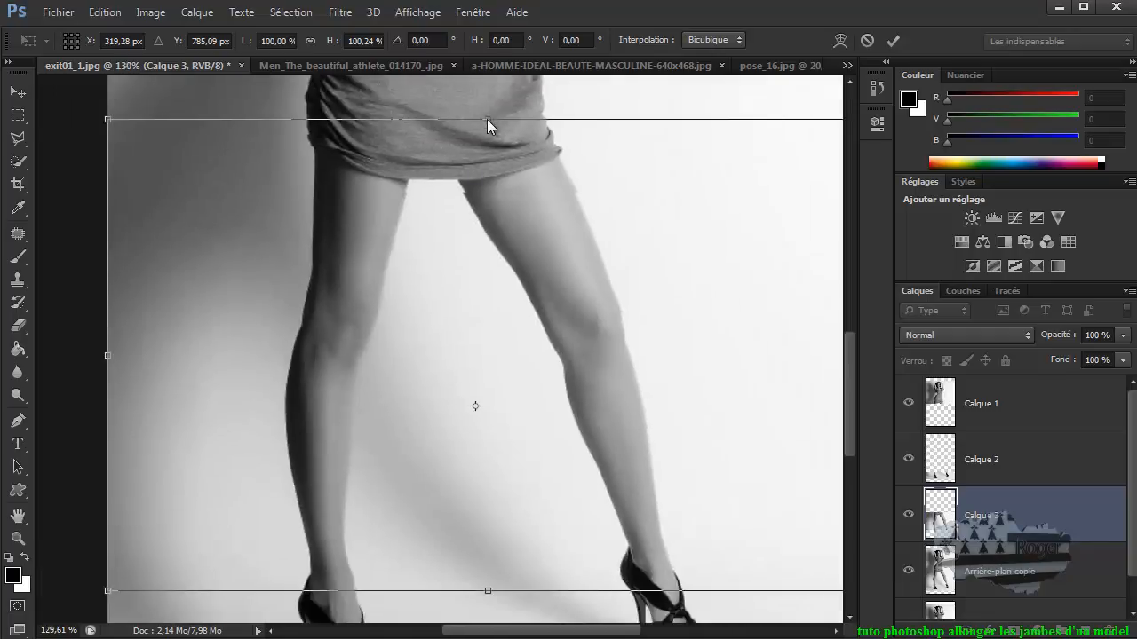
pyautogui.moveTo(486, 119); pyautogui.dragTo(487, 115)
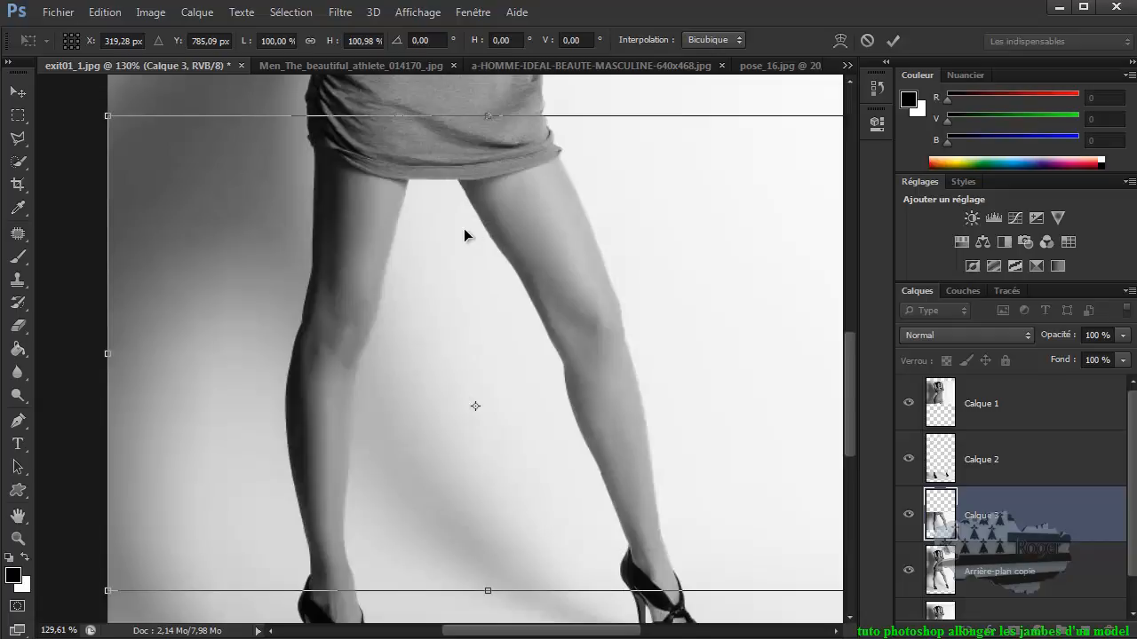
# Check the joins at the hem and ankles, bring Calque 3's lower edge up to give 100.49% height, and apply the transformation.
pyautogui.scroll(5, 467, 228)
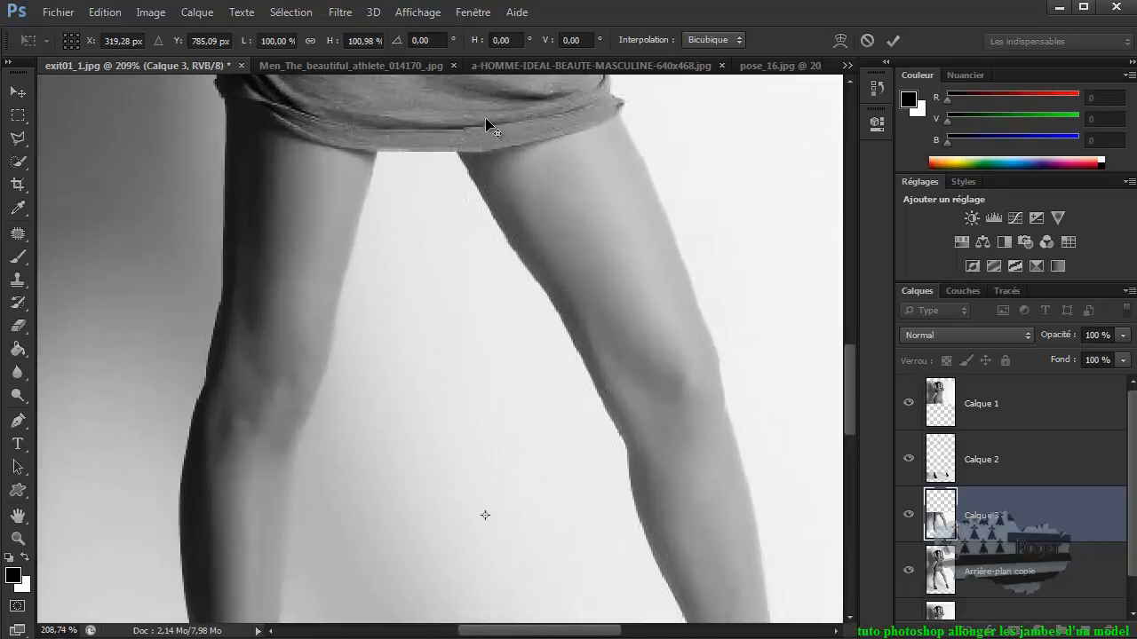
pyautogui.scroll(2, 486, 119)
pyautogui.moveTo(850, 404); pyautogui.dragTo(846, 386)
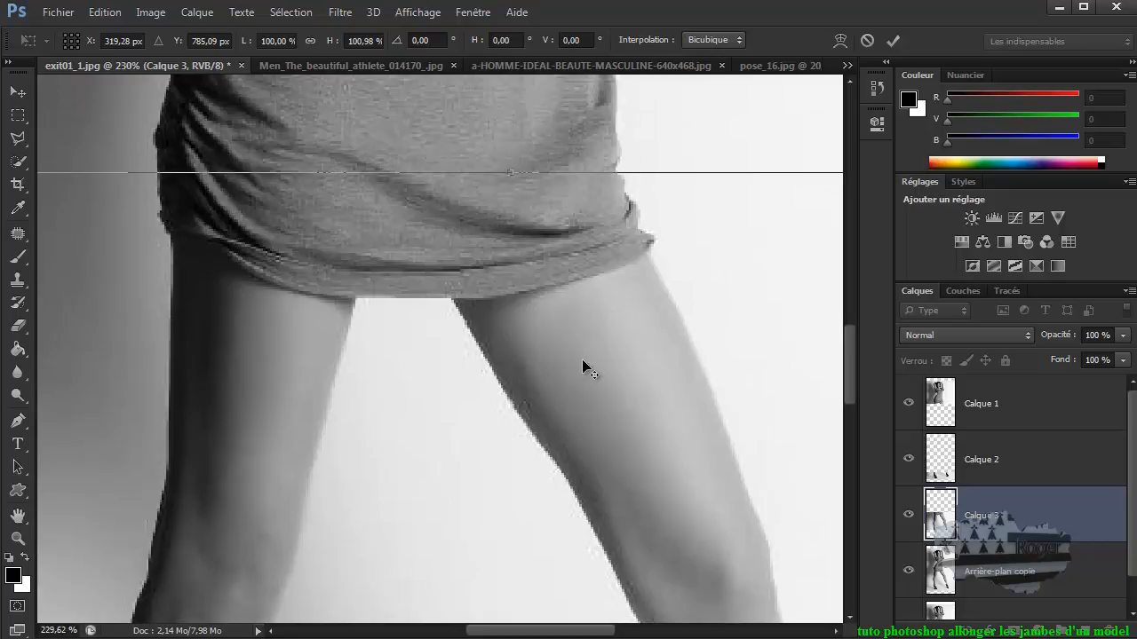
pyautogui.scroll(-2, 582, 364)
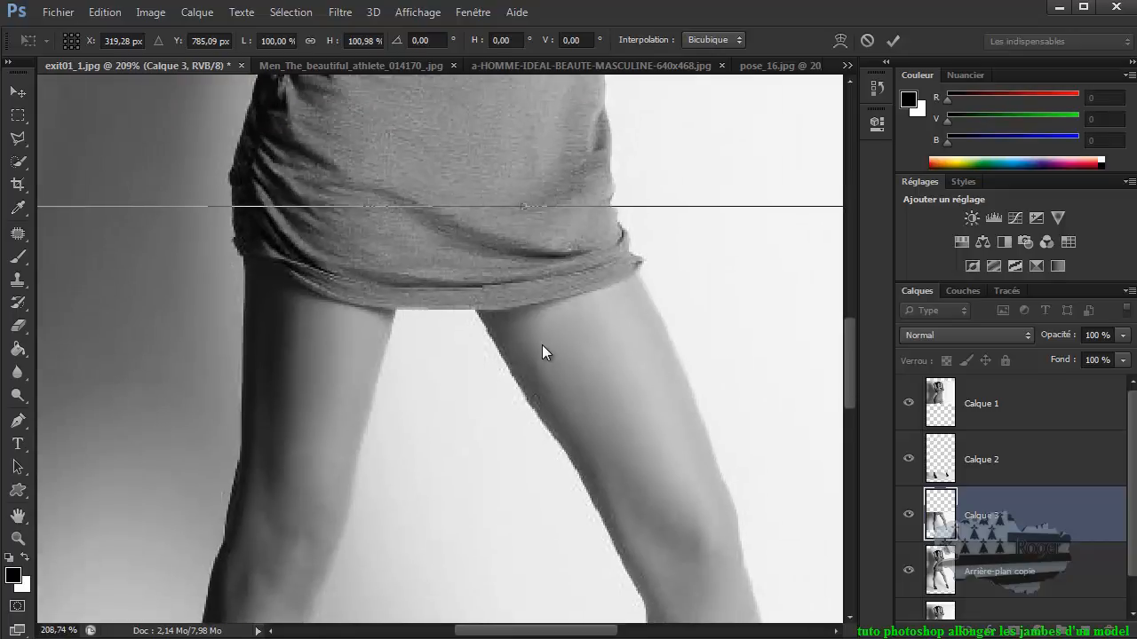
pyautogui.scroll(-3, 541, 346)
pyautogui.scroll(-3, 542, 346)
pyautogui.scroll(-3, 541, 343)
pyautogui.scroll(4, 540, 589)
pyautogui.scroll(3, 541, 589)
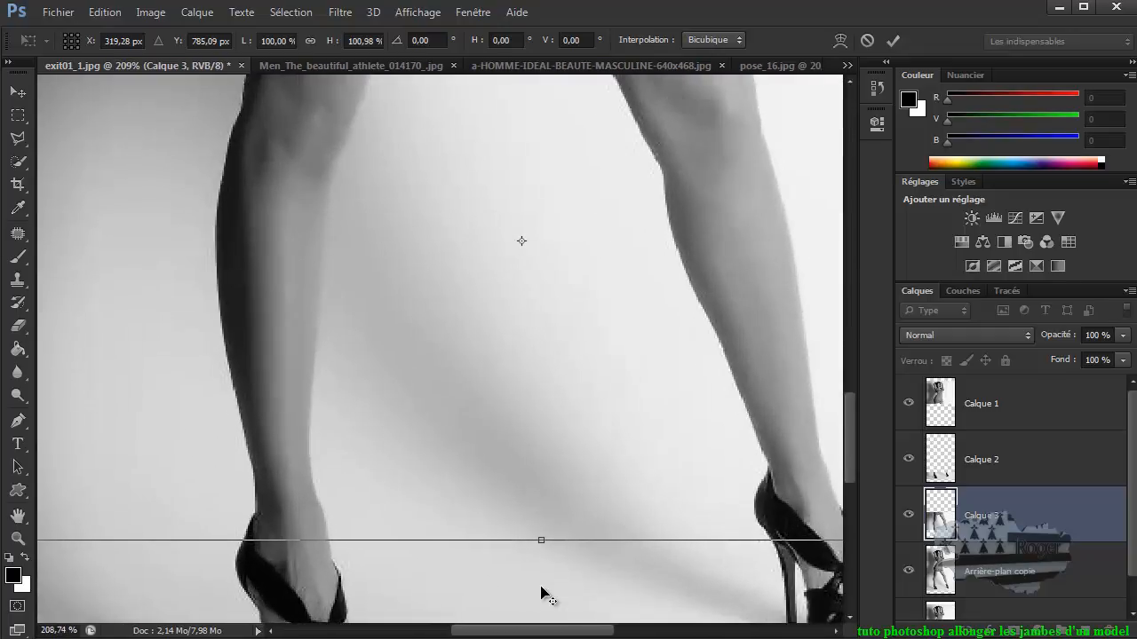
pyautogui.scroll(1, 541, 589)
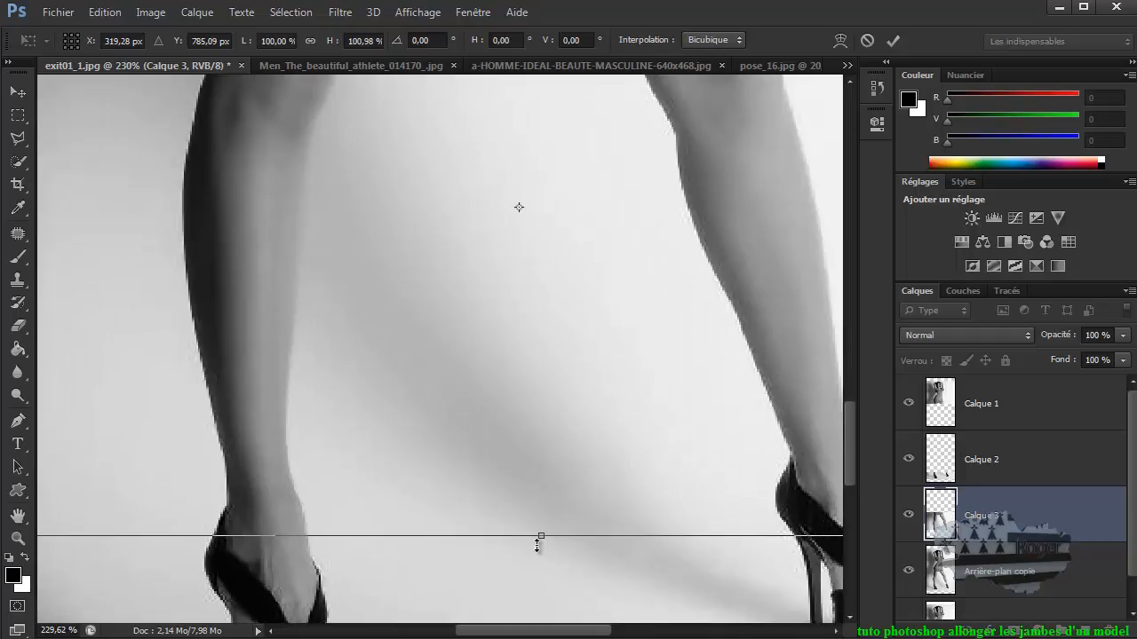
pyautogui.moveTo(544, 536); pyautogui.dragTo(543, 532)
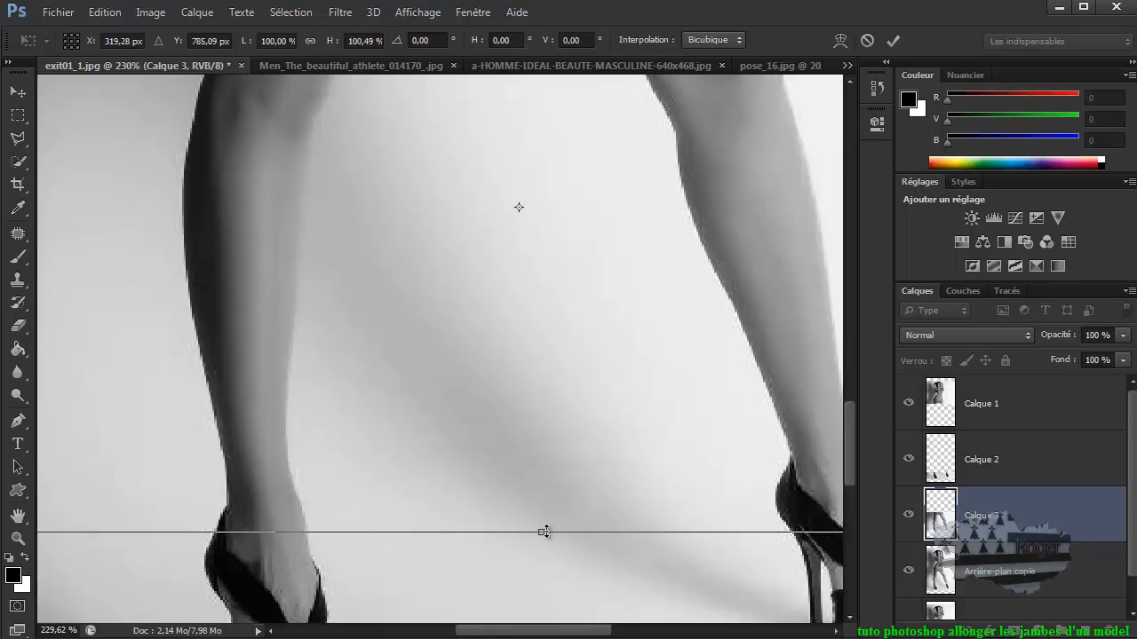
pyautogui.scroll(-3, 494, 572)
pyautogui.scroll(-5, 494, 569)
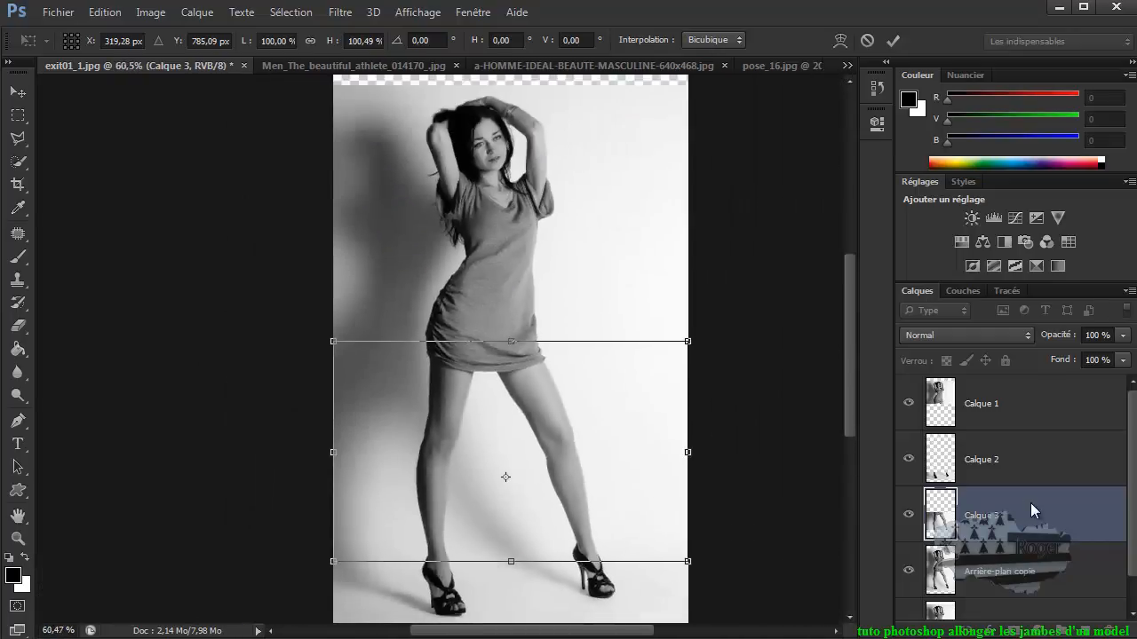
pyautogui.click(894, 42)
# Put Calque 1, Calque 2 and Calque 3 together into a new layer group.
pyautogui.keyDown('shift'); pyautogui.click(1019, 416); pyautogui.keyUp('shift')
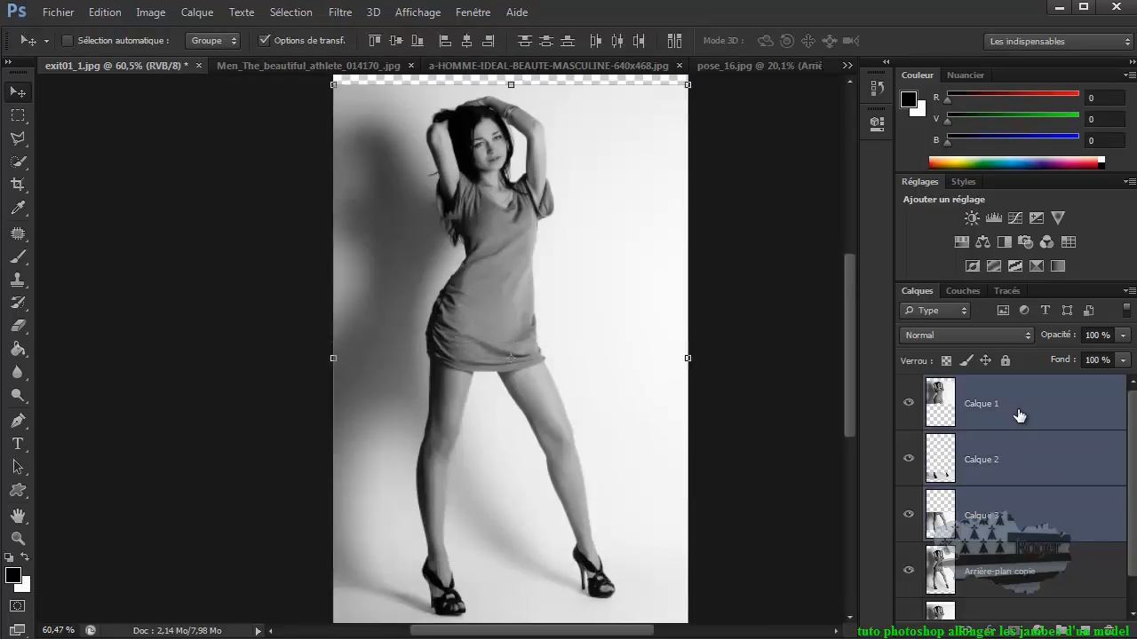
pyautogui.moveTo(1018, 531); pyautogui.dragTo(1061, 629)
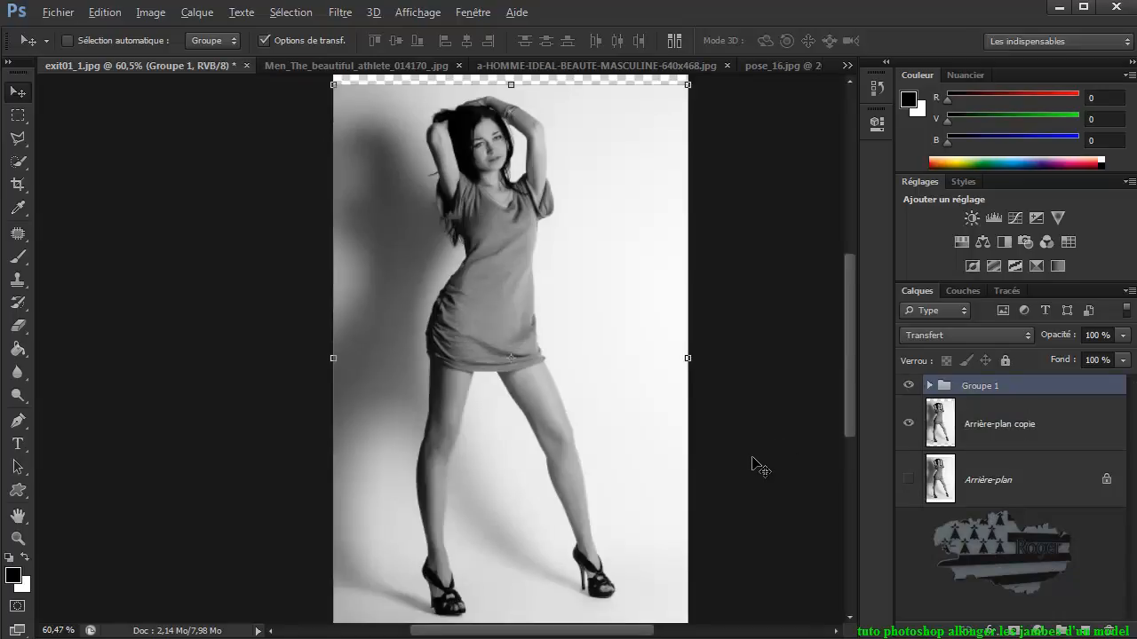
# Compare the model before and after lengthening by repeatedly hiding and showing Groupe 1, leaving the group shown.
pyautogui.hotkey('ctrl', '-')
pyautogui.press('alt')
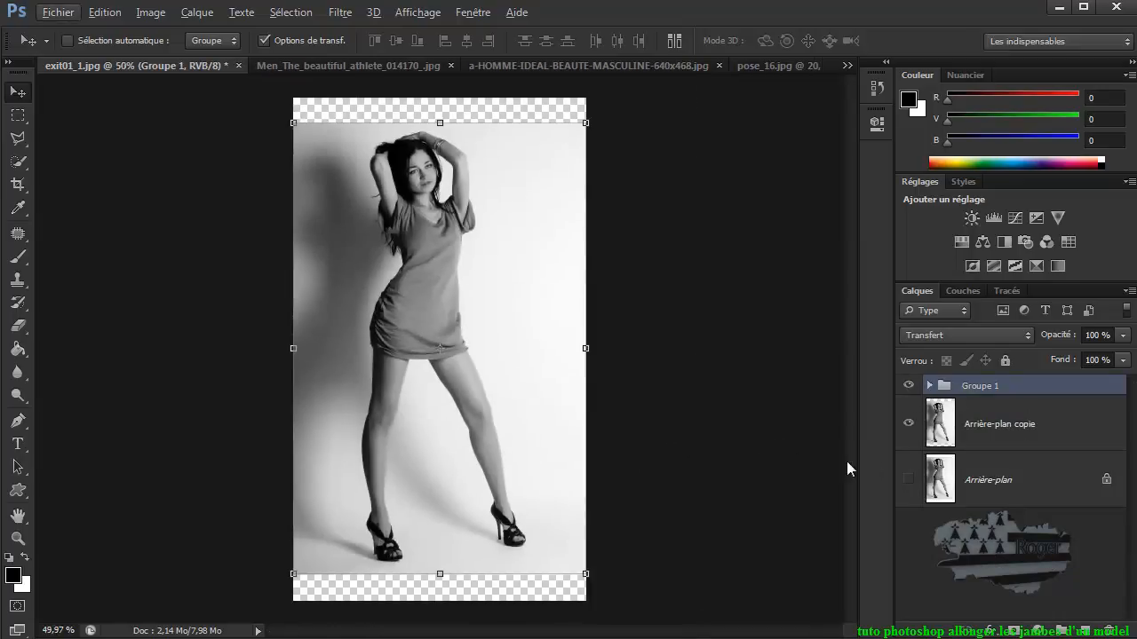
pyautogui.click(908, 385)
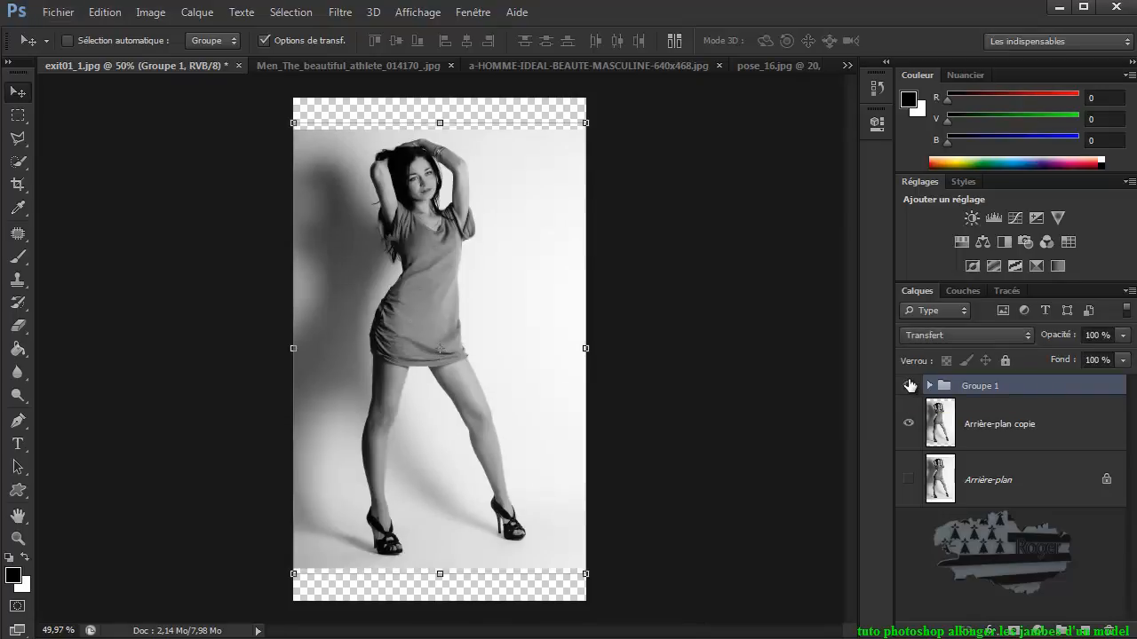
pyautogui.click(908, 384)
pyautogui.click(908, 384)
pyautogui.click(909, 384)
pyautogui.click(908, 385)
pyautogui.click(908, 384)
pyautogui.click(909, 385)
pyautogui.click(908, 384)
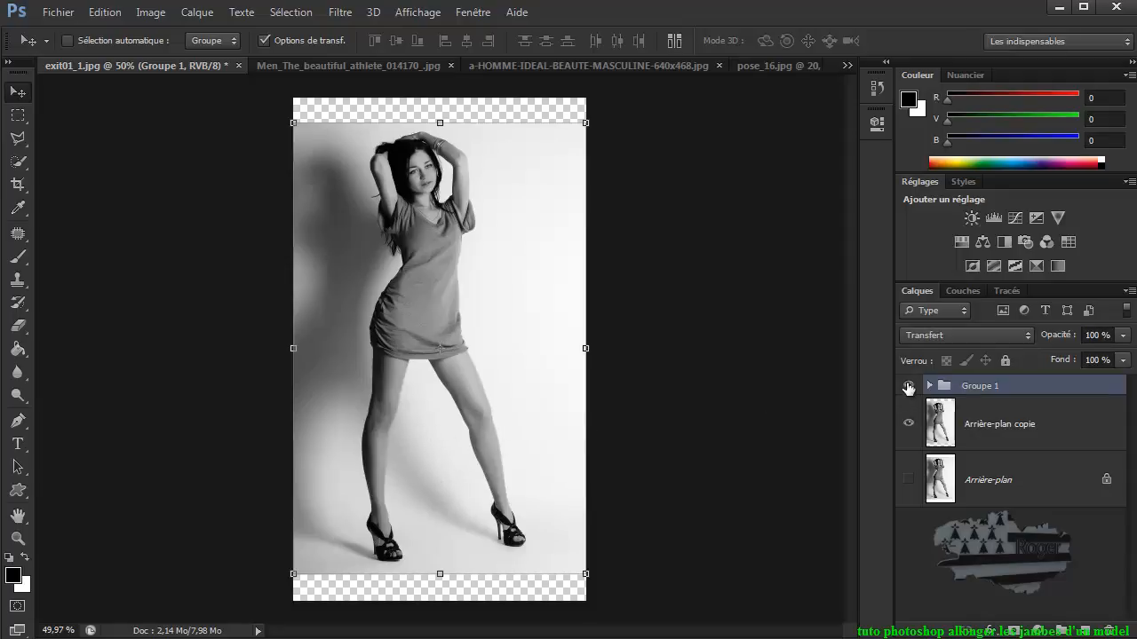
pyautogui.click(908, 388)
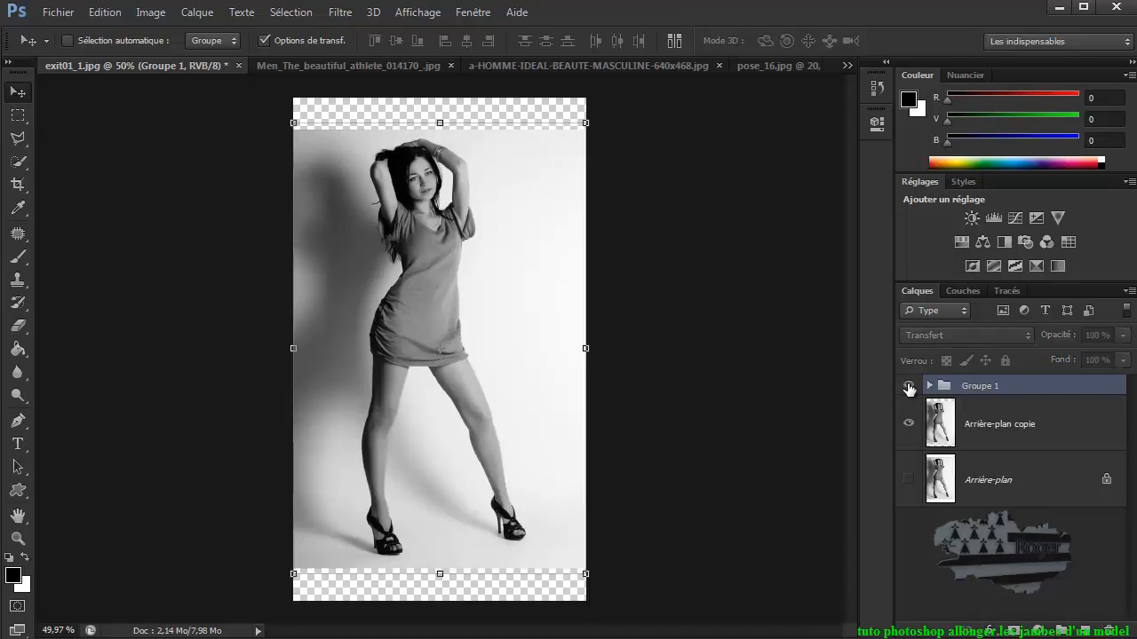
pyautogui.click(907, 387)
pyautogui.click(907, 388)
pyautogui.click(907, 387)
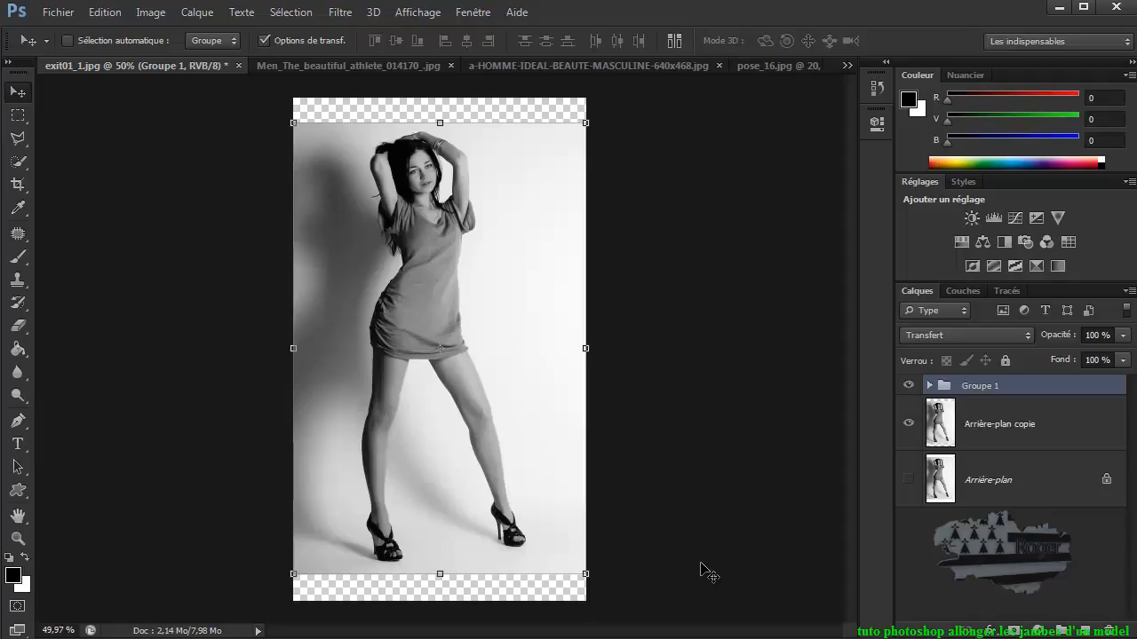
# Hide Groupe 1, stretch the Arrière-plan copie layer upward and downward to 112.74% height, and apply the transformation.
pyautogui.click(907, 386)
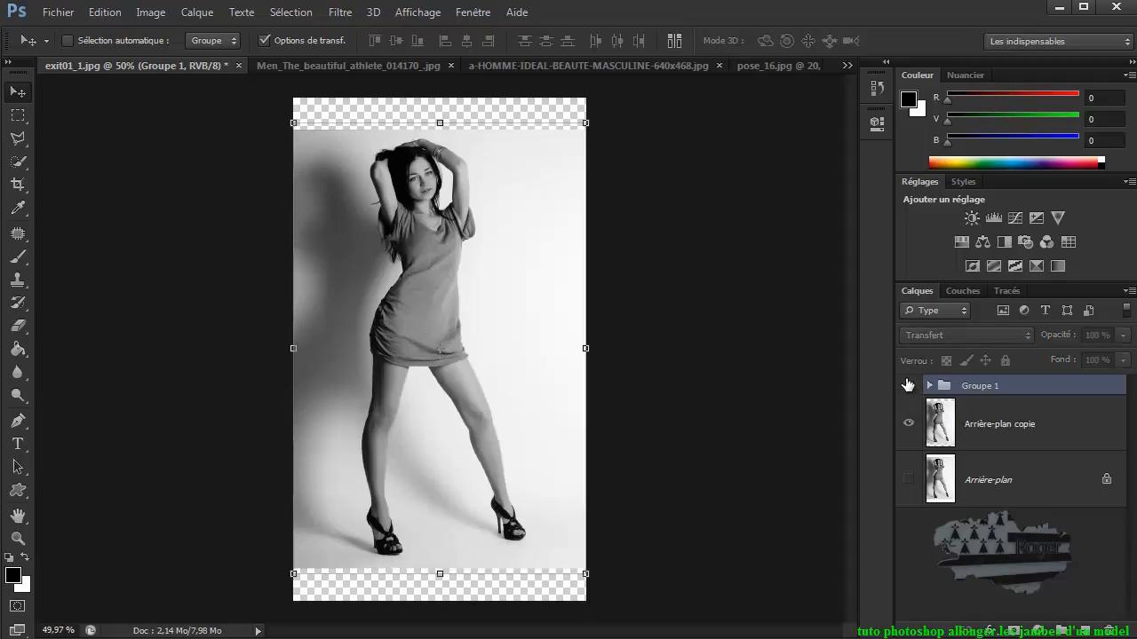
pyautogui.click(943, 428)
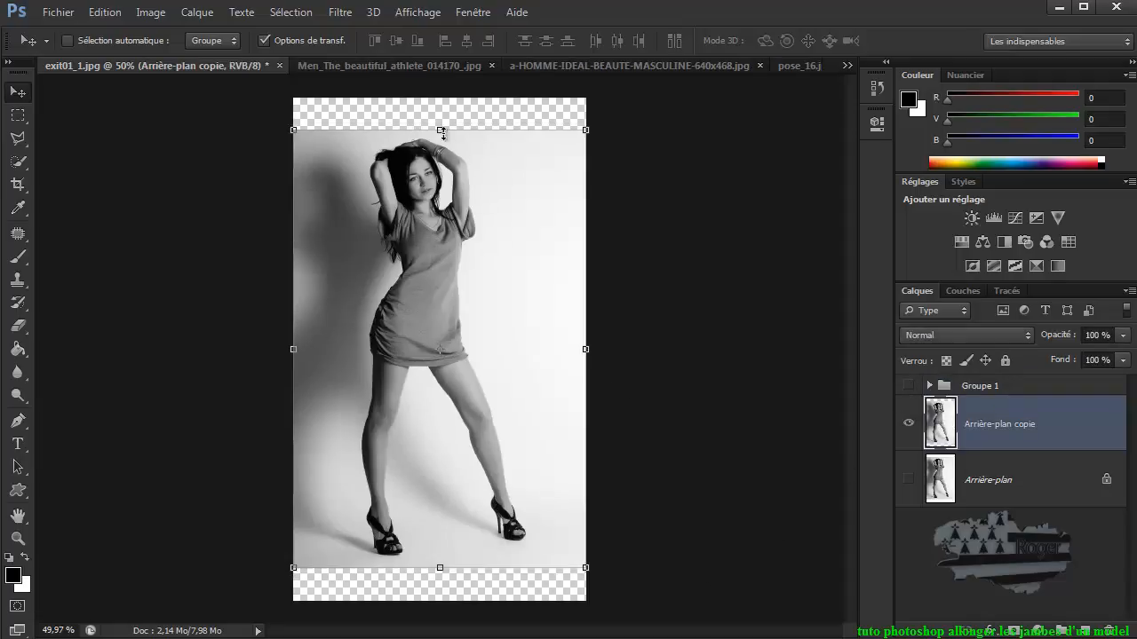
pyautogui.moveTo(440, 130); pyautogui.dragTo(442, 101)
pyautogui.moveTo(441, 569); pyautogui.dragTo(441, 597)
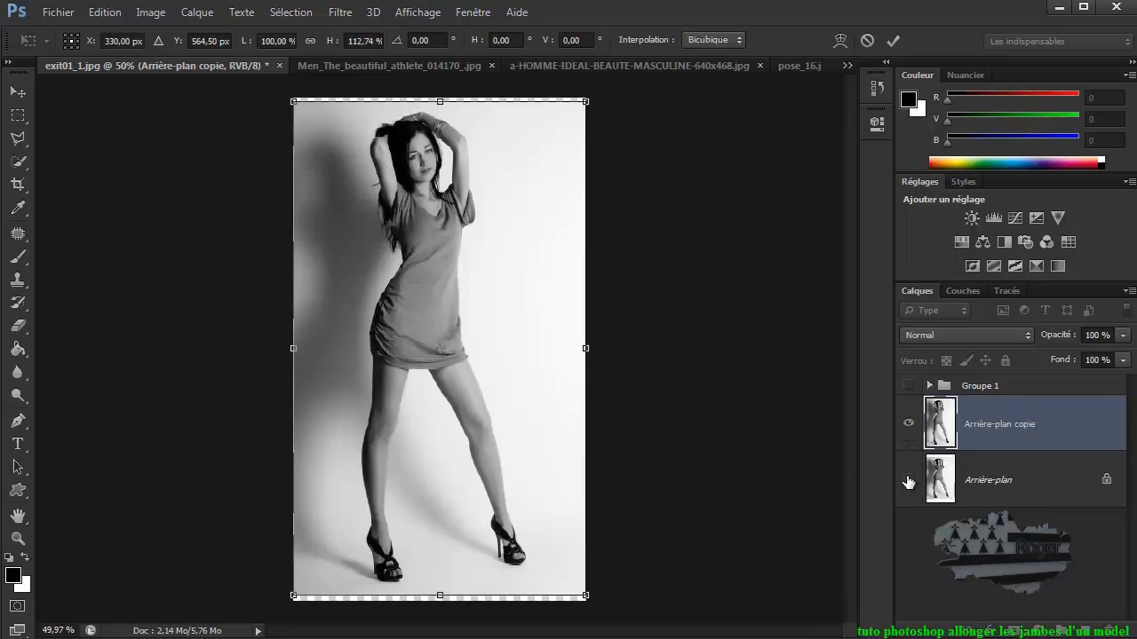
pyautogui.click(892, 40)
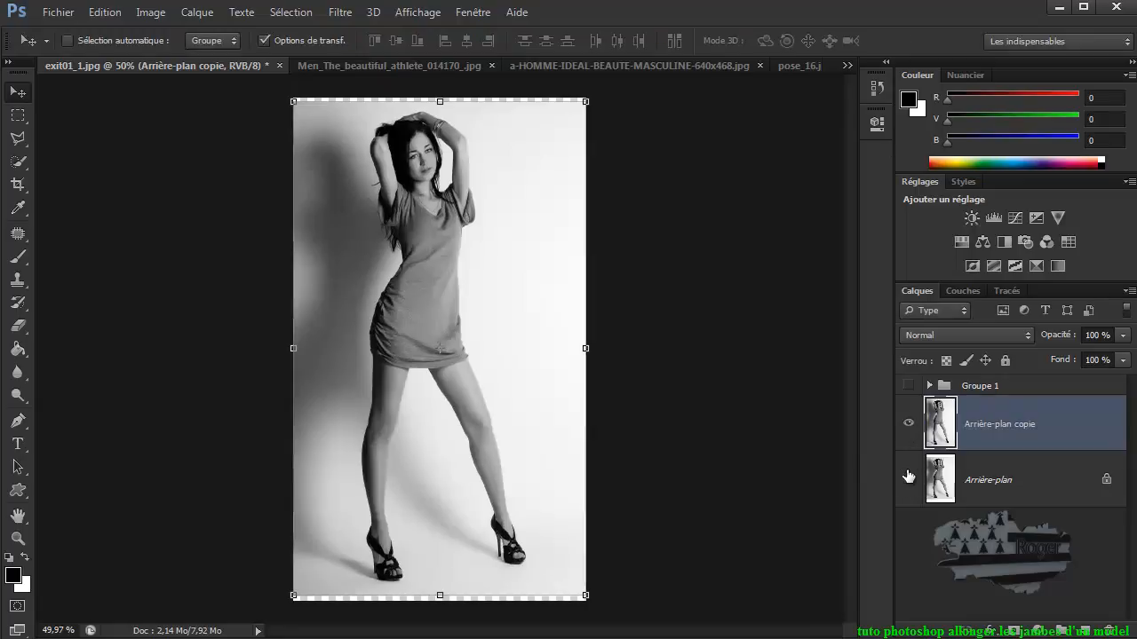
# Show the Arrière-plan layer, compare the stretched Arrière-plan copie with it, and leave the copy hidden.
pyautogui.click(907, 481)
pyautogui.click(908, 425)
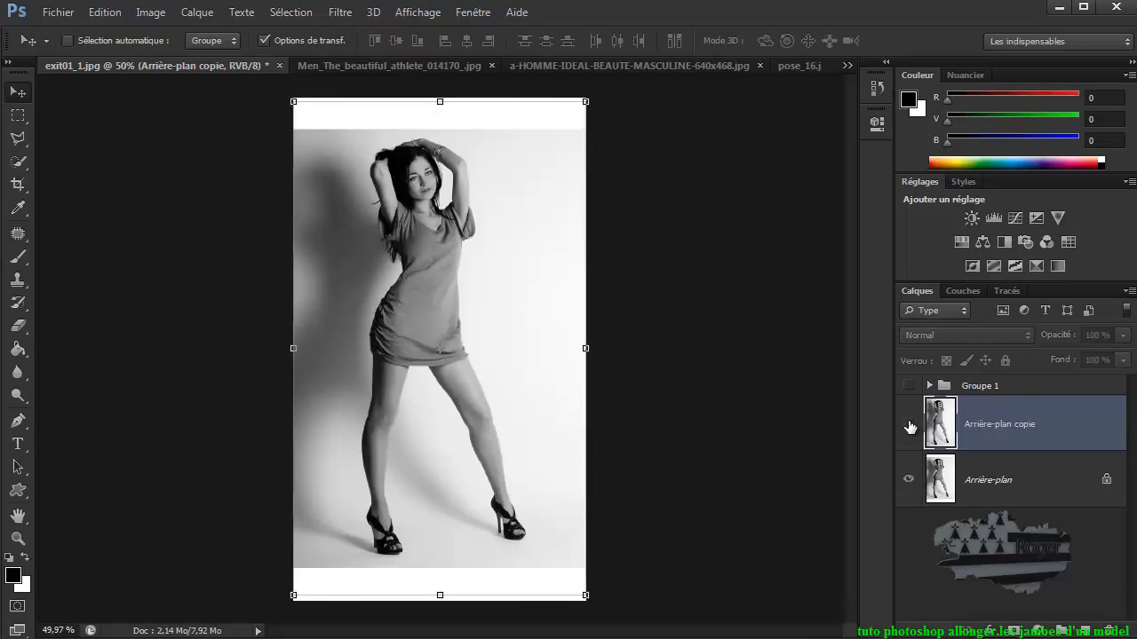
pyautogui.click(908, 426)
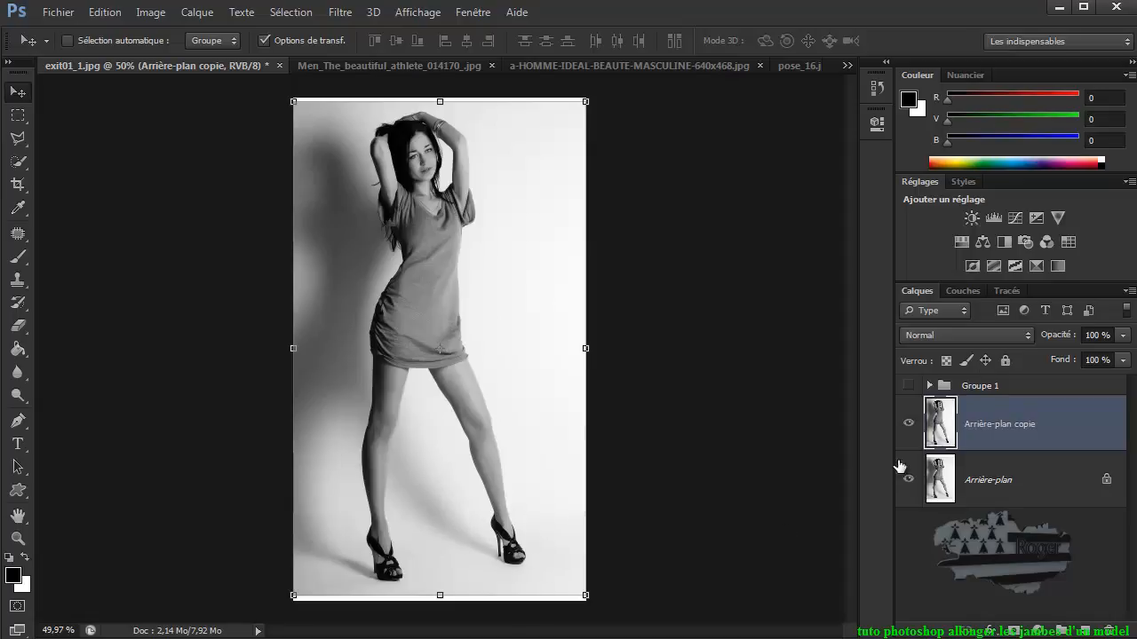
pyautogui.click(908, 425)
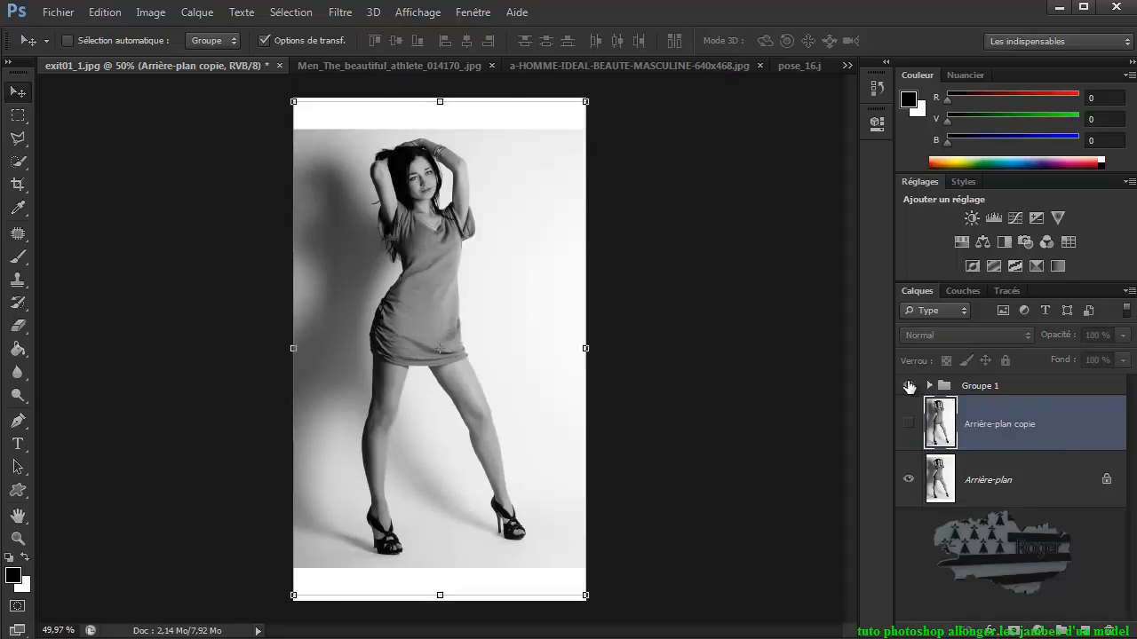
# Compare Groupe 1 with the original Arrière-plan by repeatedly toggling the group's visibility, leaving the group shown.
pyautogui.click(909, 385)
pyautogui.click(909, 385)
pyautogui.click(909, 385)
pyautogui.click(909, 386)
pyautogui.click(909, 385)
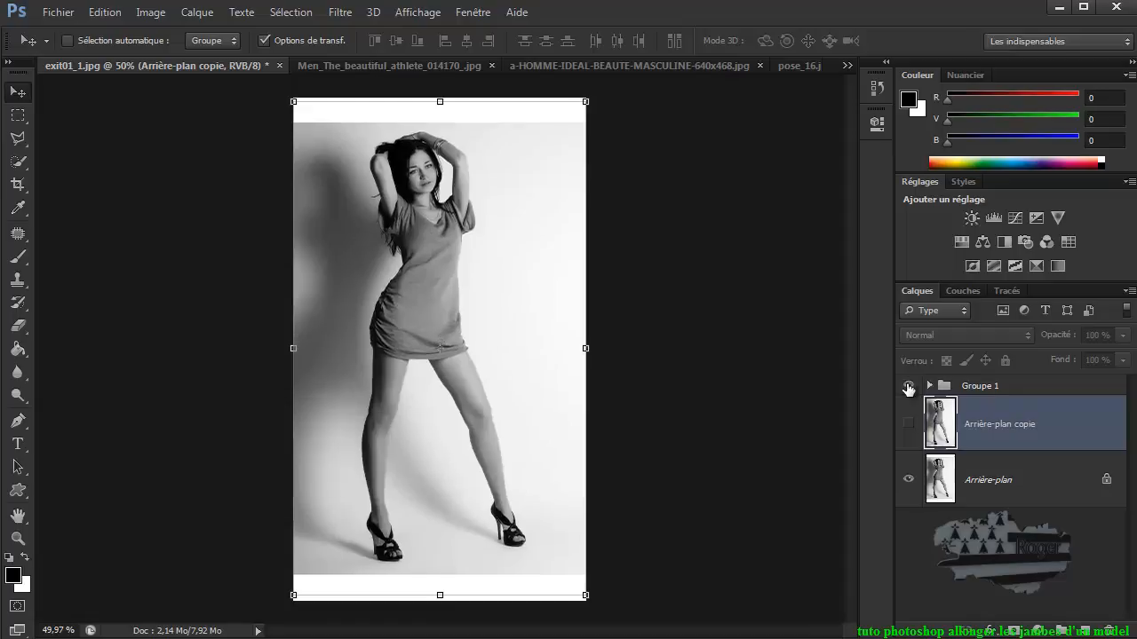
pyautogui.click(908, 385)
pyautogui.click(909, 385)
# In the Men_The_beautiful_athlete_014170_.jpg document, compare the retouched Arrière-plan copie with the original by toggling its visibility.
pyautogui.click(384, 63)
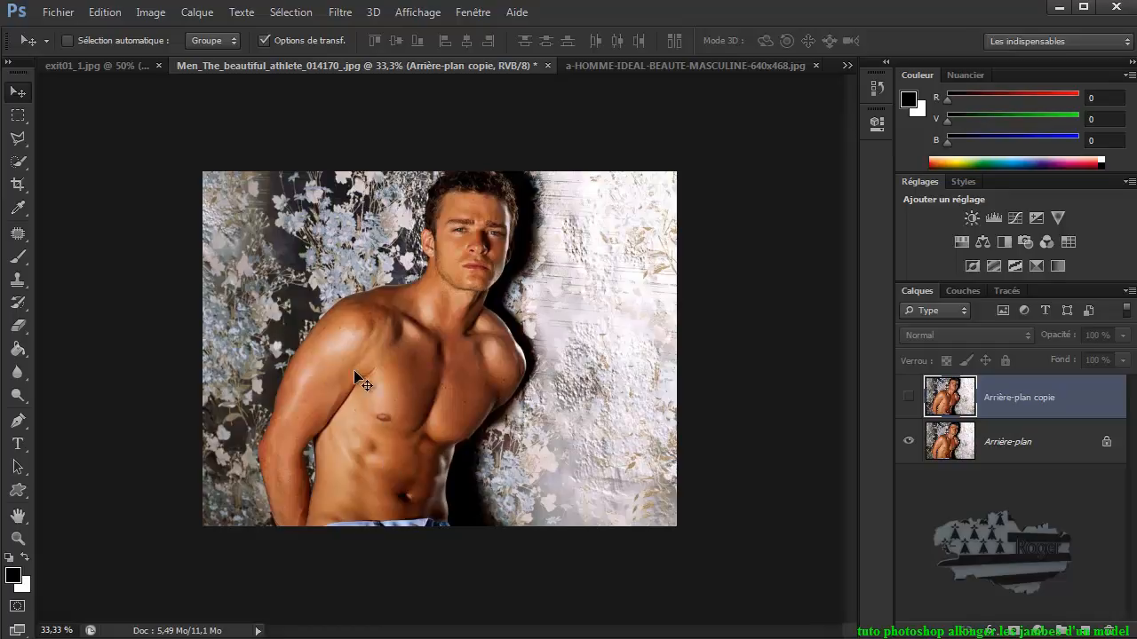
pyautogui.click(908, 401)
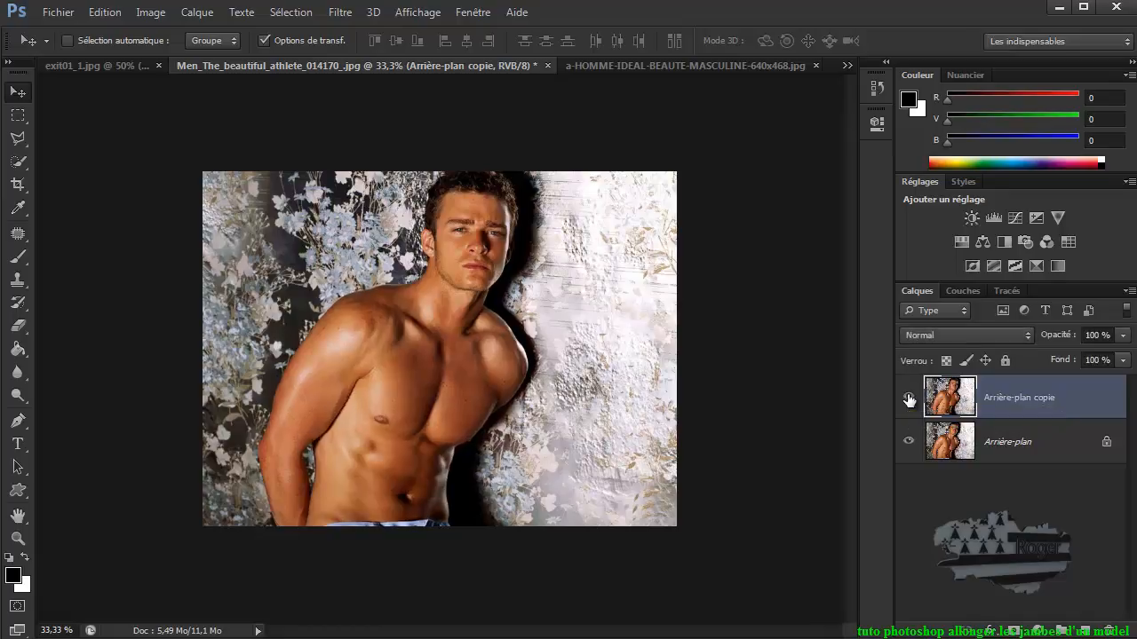
pyautogui.click(908, 400)
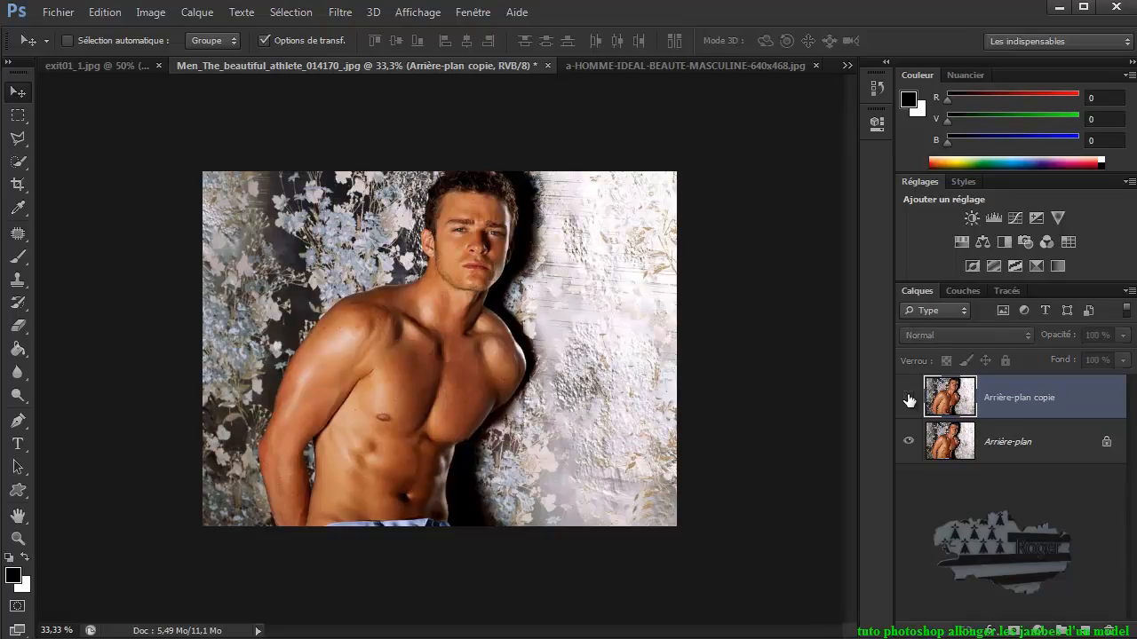
pyautogui.click(909, 400)
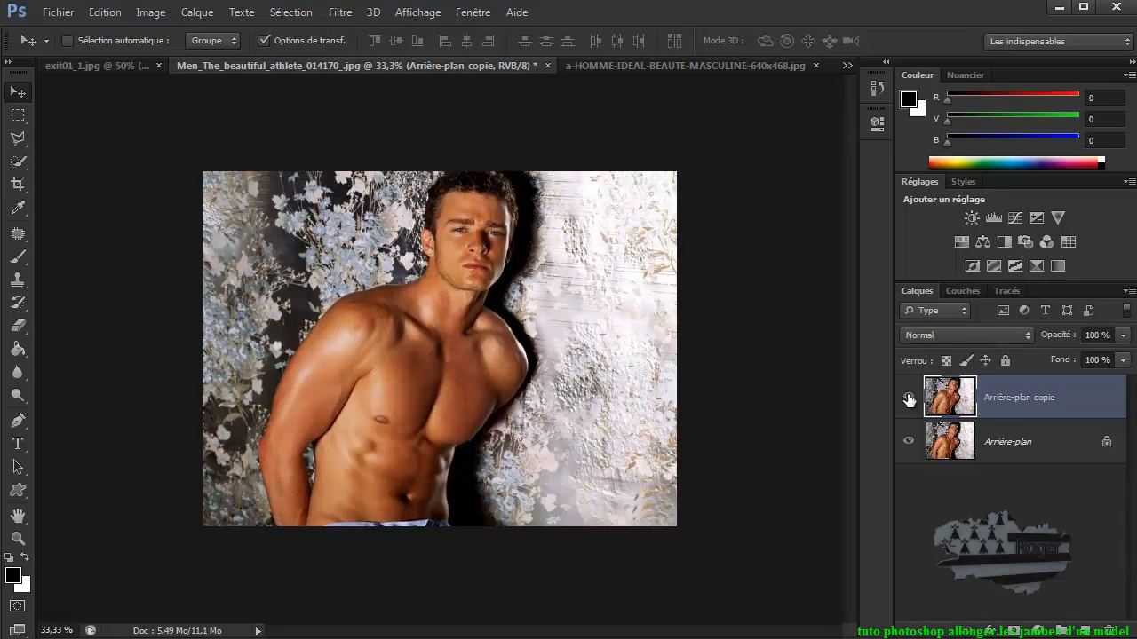
pyautogui.click(909, 401)
pyautogui.click(909, 401)
pyautogui.click(908, 400)
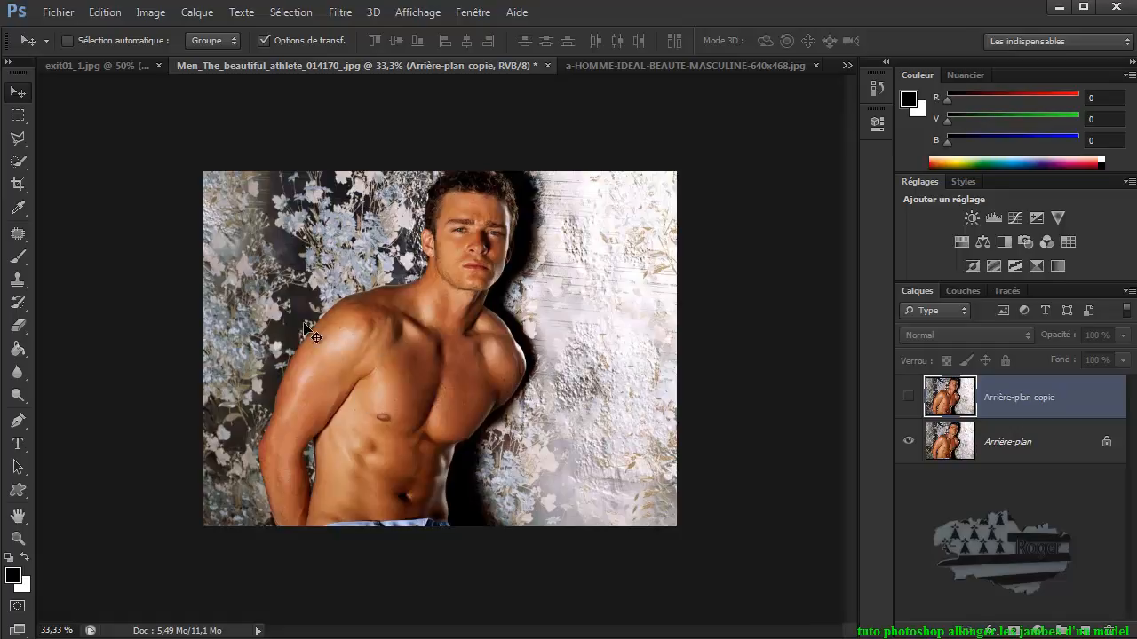
# In a-HOMME-IDEAL-BEAUTE-MASCULINE-640x468.jpg, view the arm piece on Calque 1 alone, and restore the Arrière-plan beneath it.
pyautogui.click(634, 66)
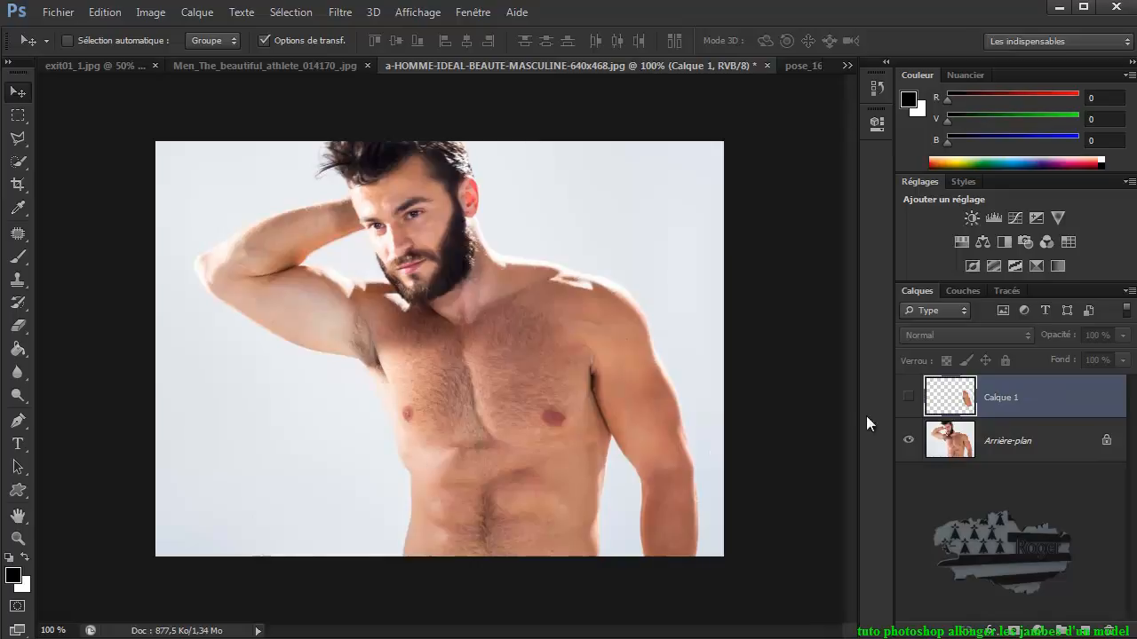
pyautogui.click(908, 439)
pyautogui.click(909, 399)
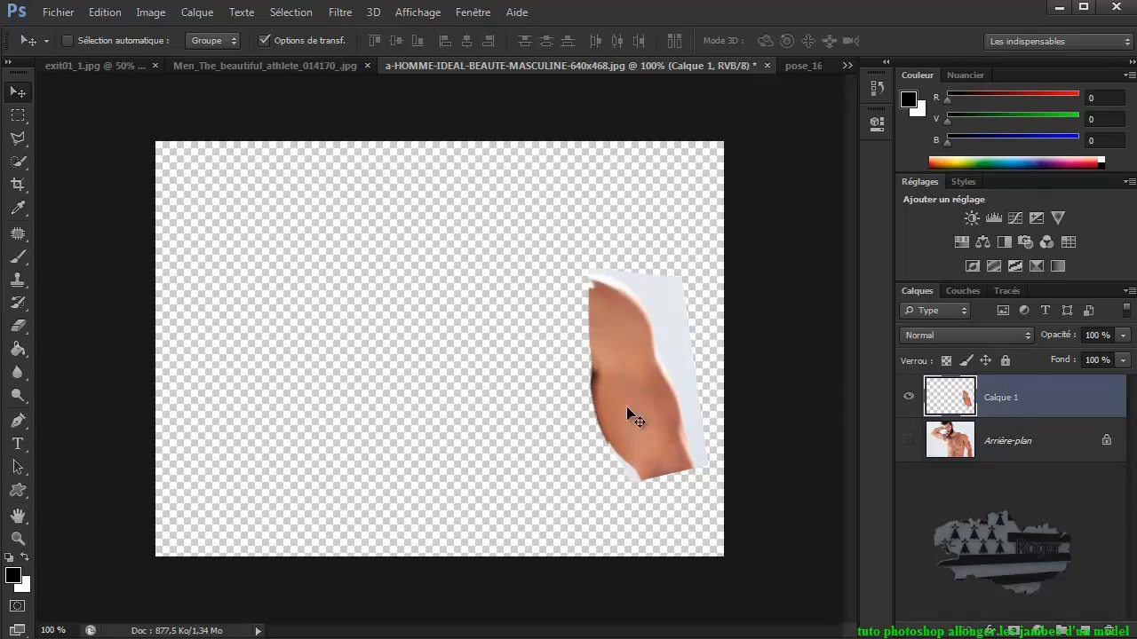
pyautogui.click(908, 441)
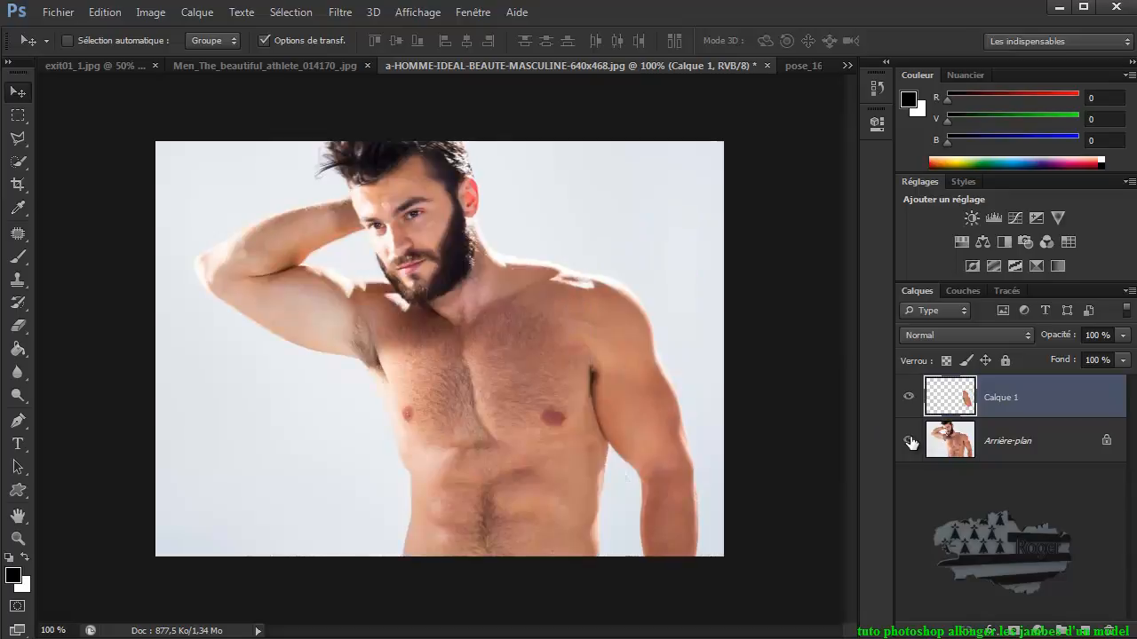
pyautogui.click(284, 67)
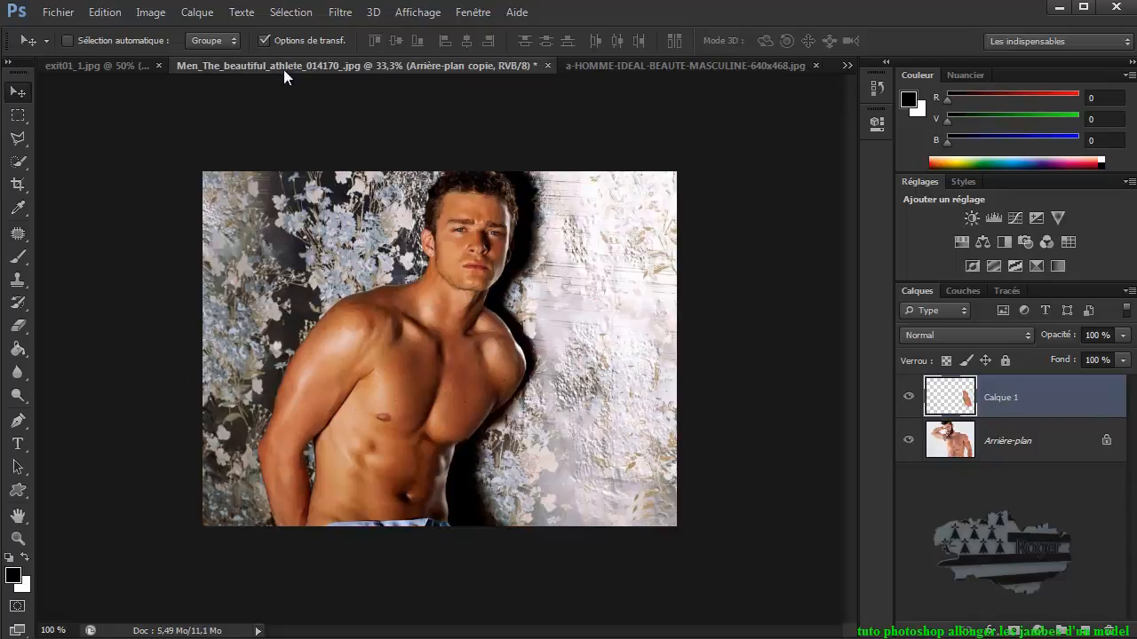
pyautogui.click(636, 64)
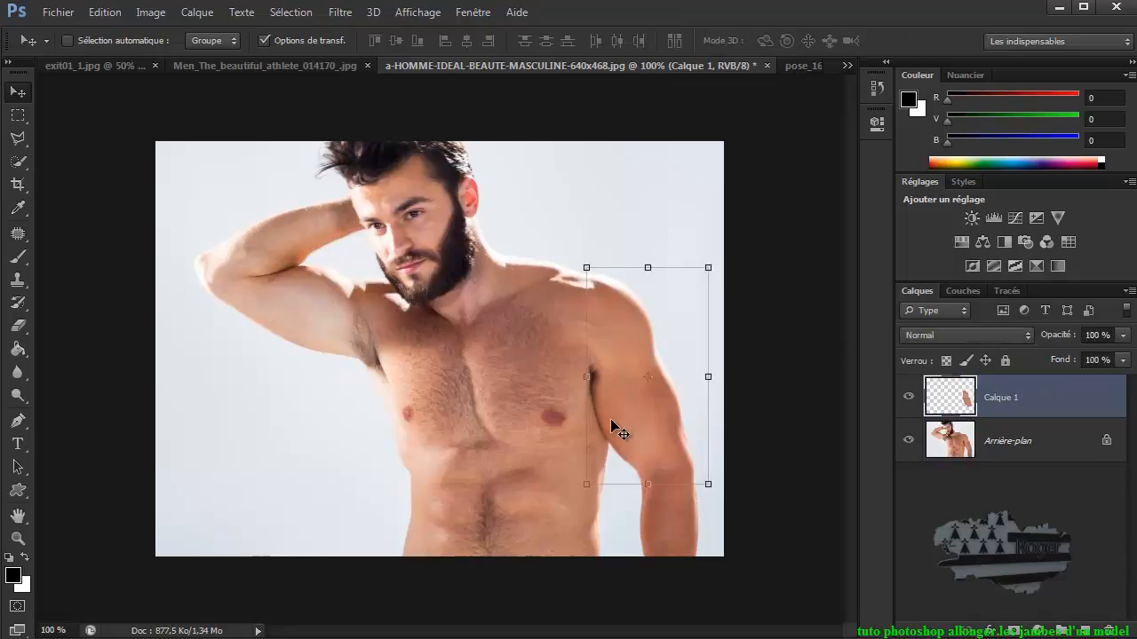
# Compare the bearded man's arm with and without Calque 1, leaving the layer shown.
pyautogui.click(909, 397)
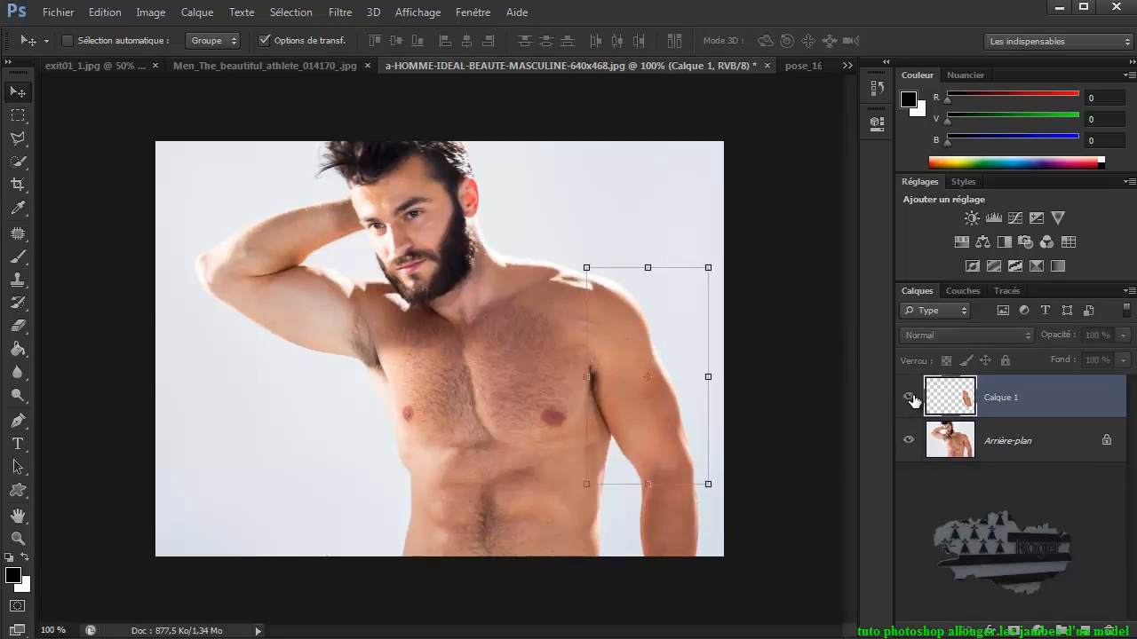
pyautogui.click(909, 397)
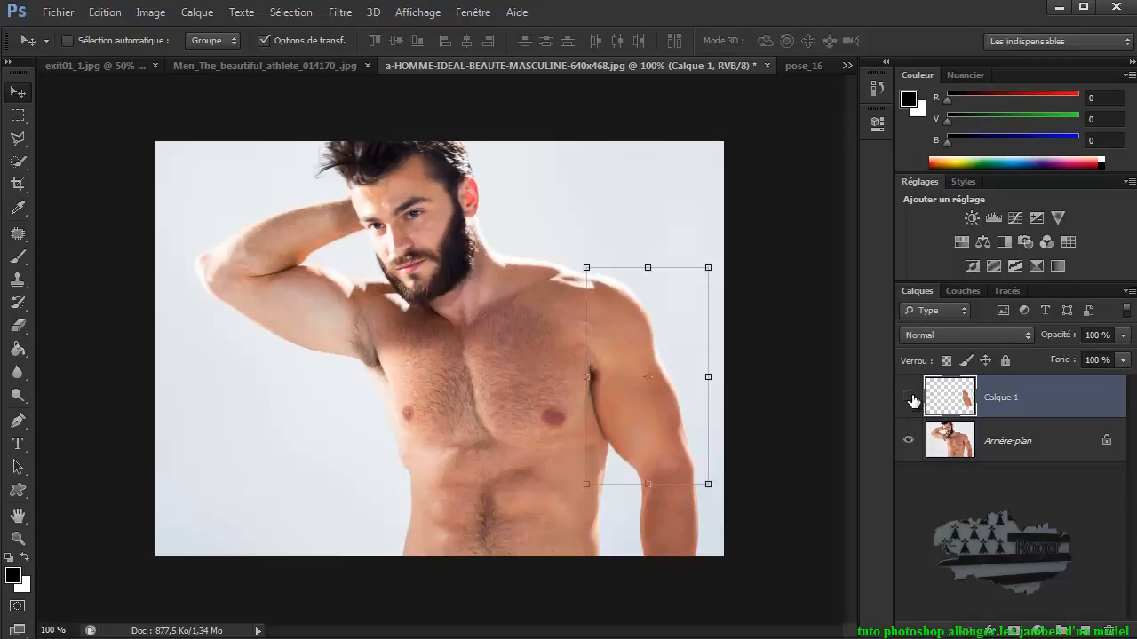
pyautogui.click(910, 399)
pyautogui.click(910, 398)
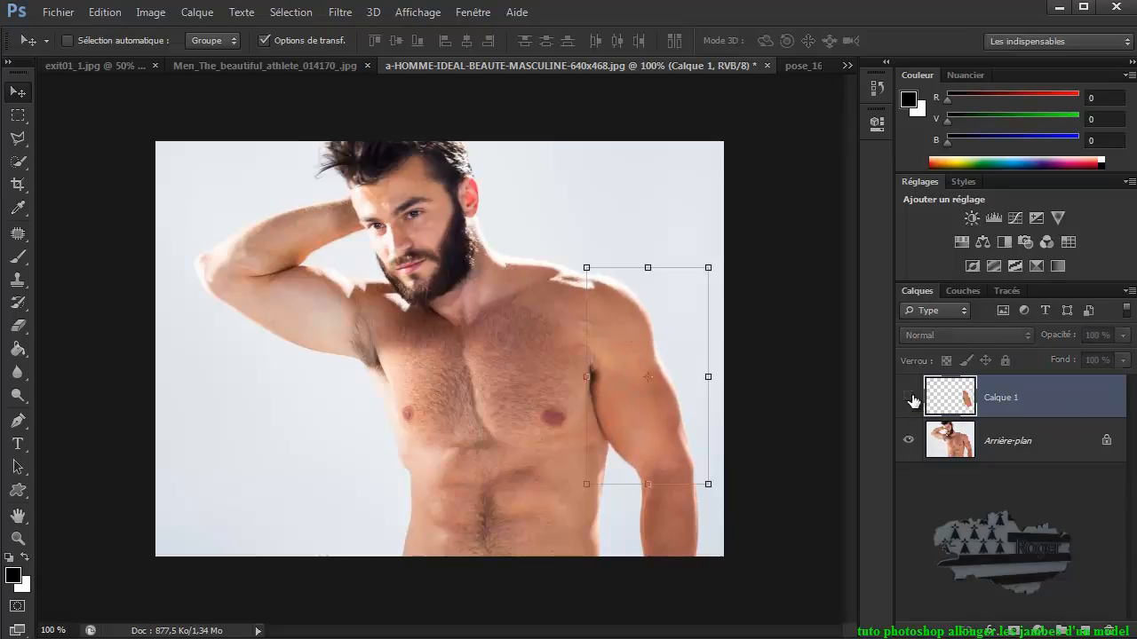
pyautogui.click(909, 398)
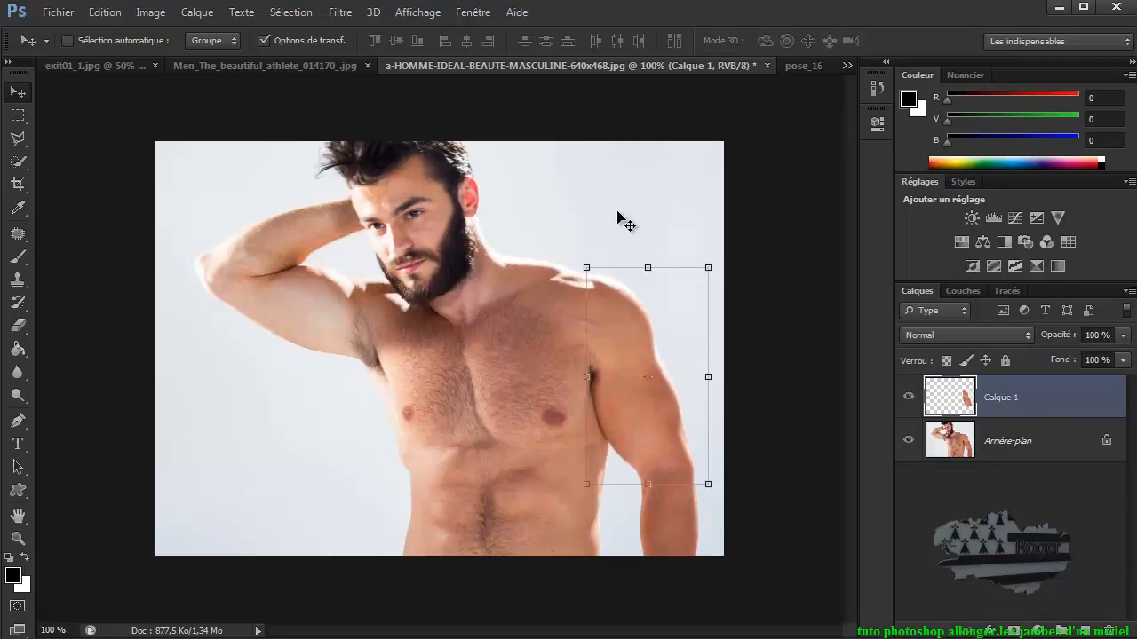
# In pose_16.jpg, examine the man's upper arm and sleeve with and without Calque 1, leaving the layer shown.
pyautogui.click(799, 68)
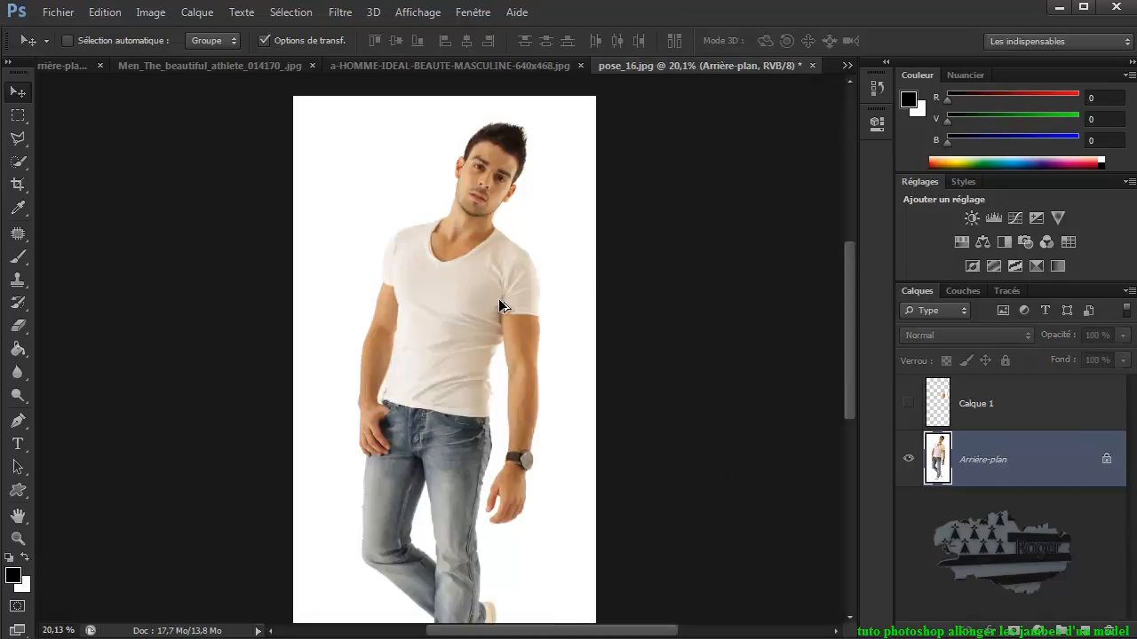
pyautogui.scroll(5, 499, 306)
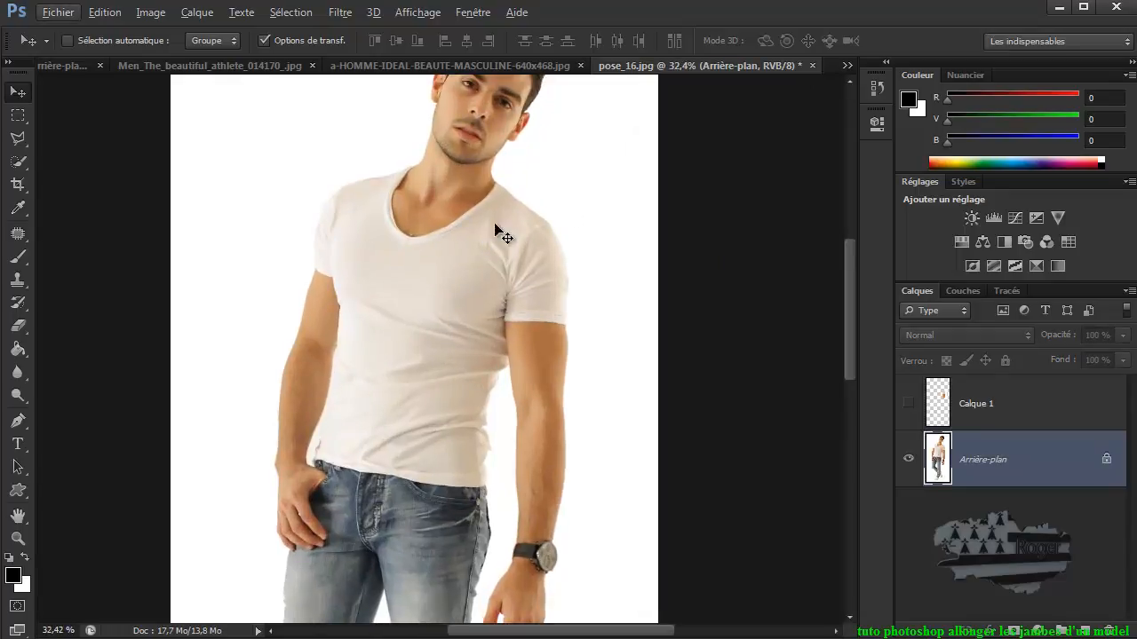
pyautogui.click(908, 404)
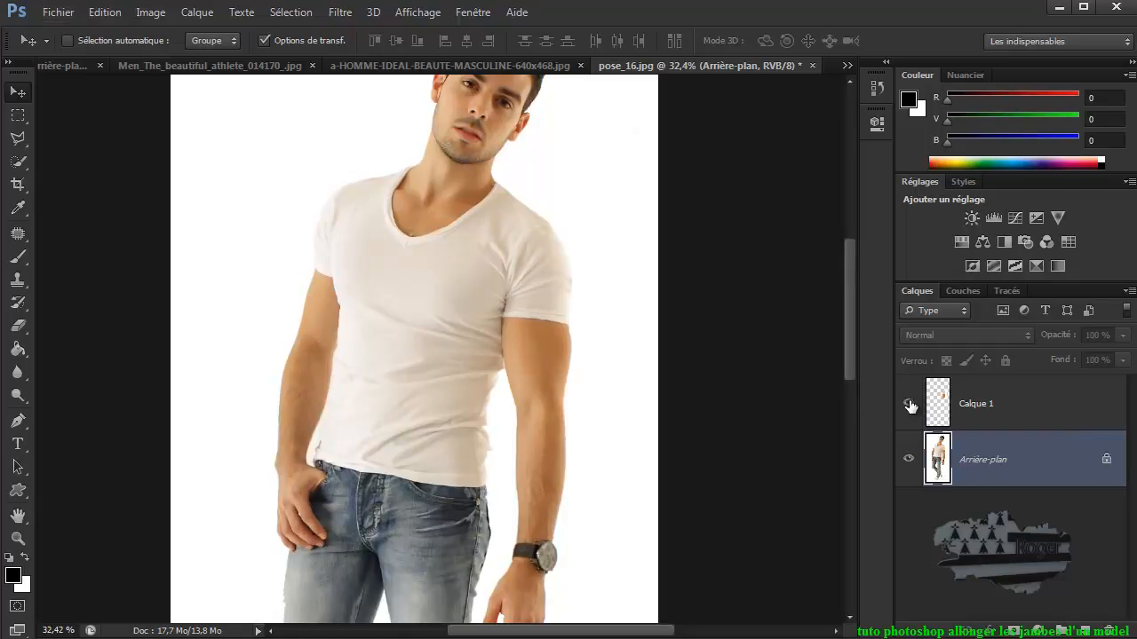
pyautogui.click(909, 405)
pyautogui.click(909, 405)
pyautogui.click(909, 405)
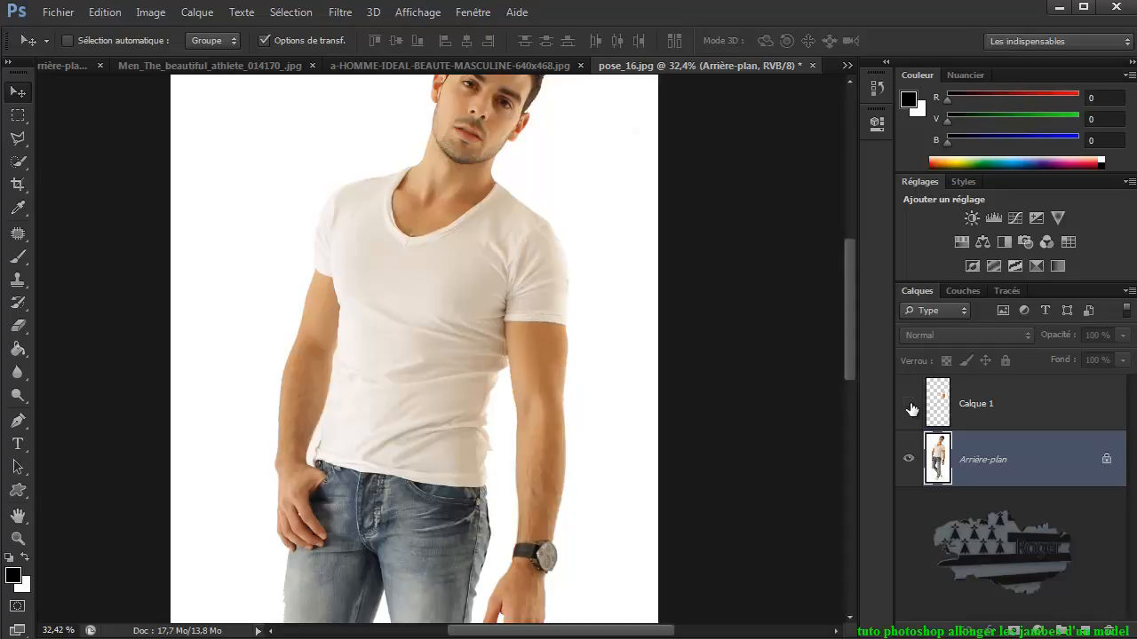
pyautogui.click(910, 405)
pyautogui.click(908, 405)
pyautogui.click(908, 405)
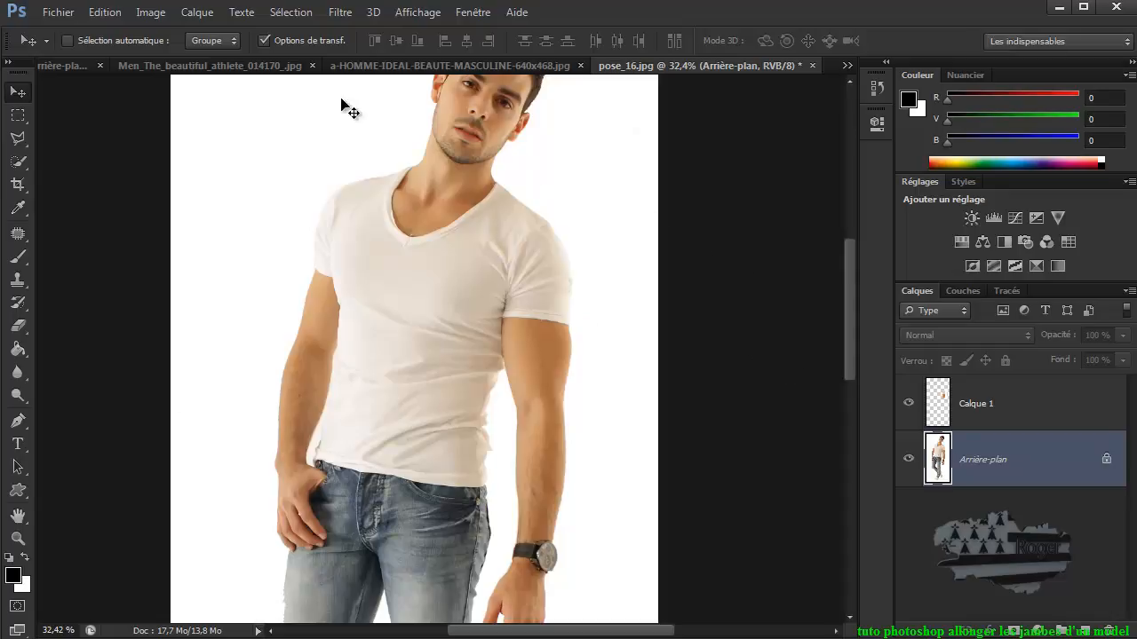
# Return to exit01_1.jpg and crop away the white bands above and below the lengthened photo.
pyautogui.click(60, 65)
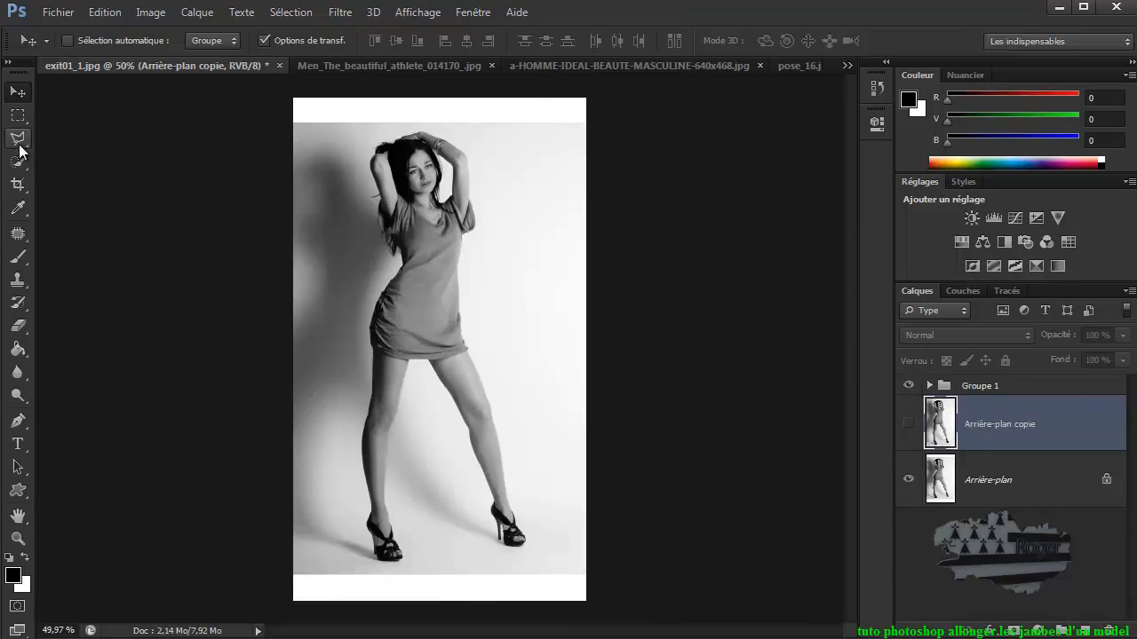
pyautogui.click(29, 182)
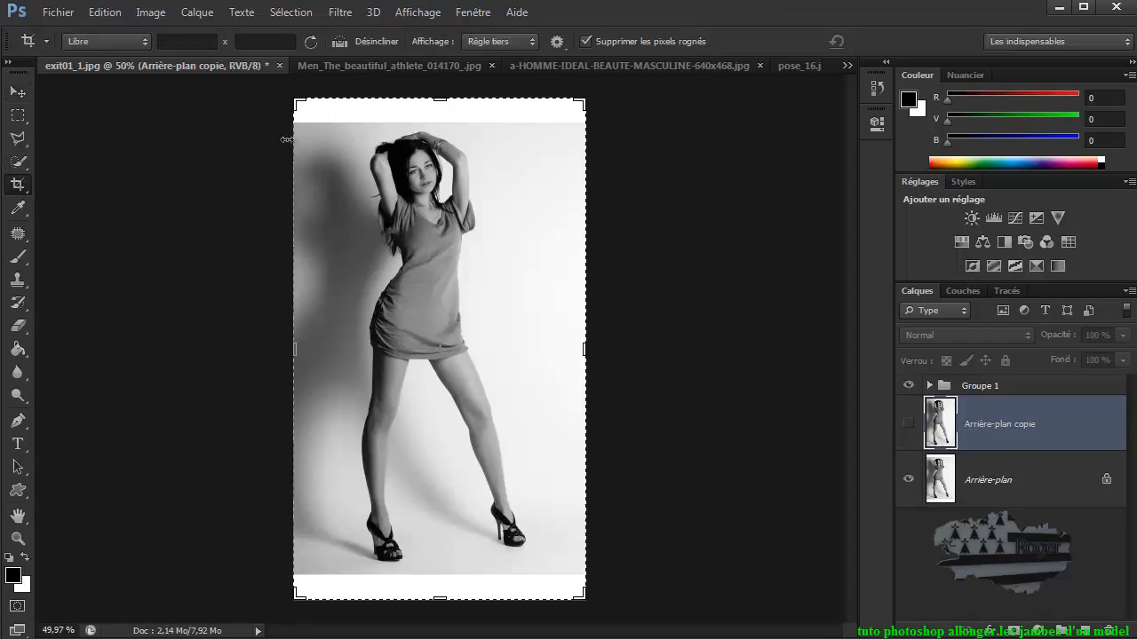
pyautogui.moveTo(444, 104); pyautogui.dragTo(443, 111)
pyautogui.moveTo(446, 582); pyautogui.dragTo(445, 574)
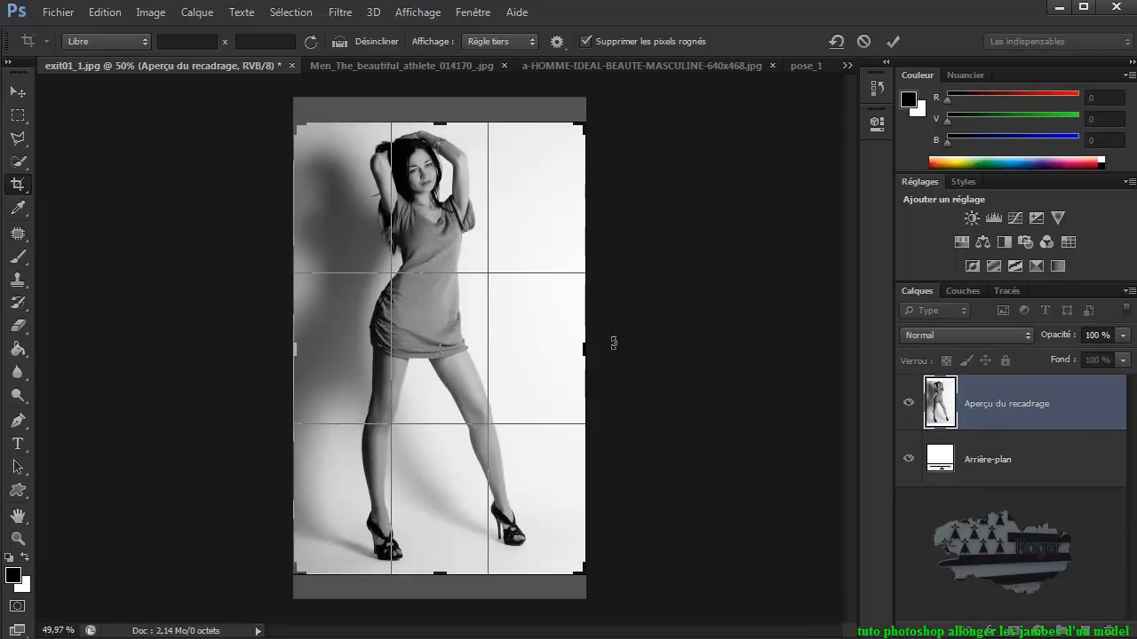
pyautogui.click(892, 41)
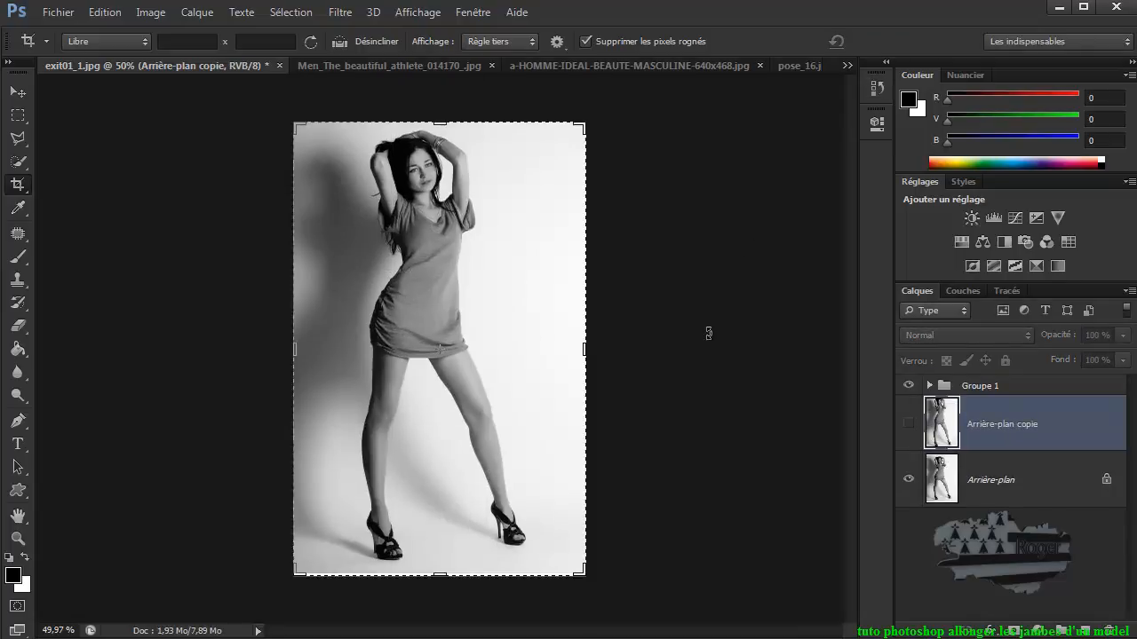